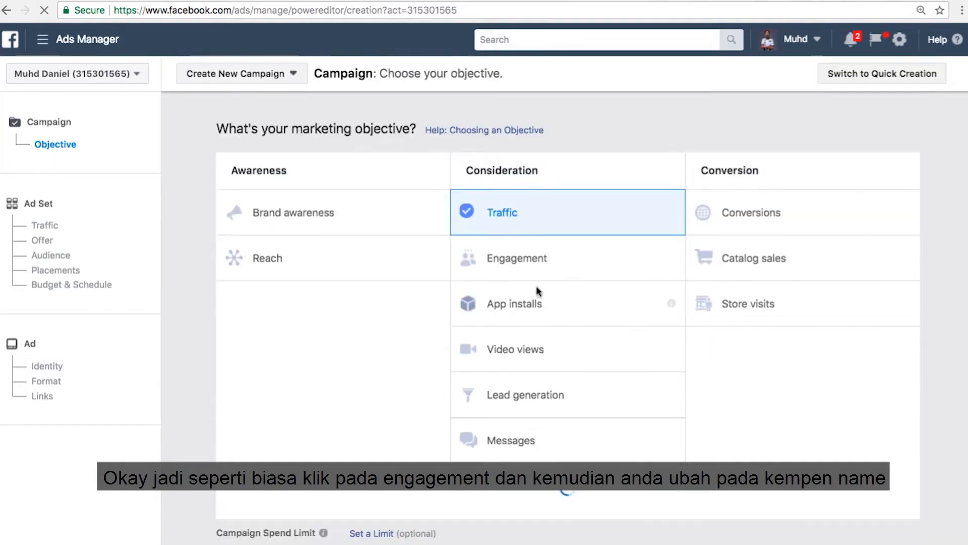
Choose the Engagement objective, name the campaign "PE - ALL - 20 + 45 - SPLIT", and continue to the ad set
{"action": "left_click", "coordinate": [565, 266]}
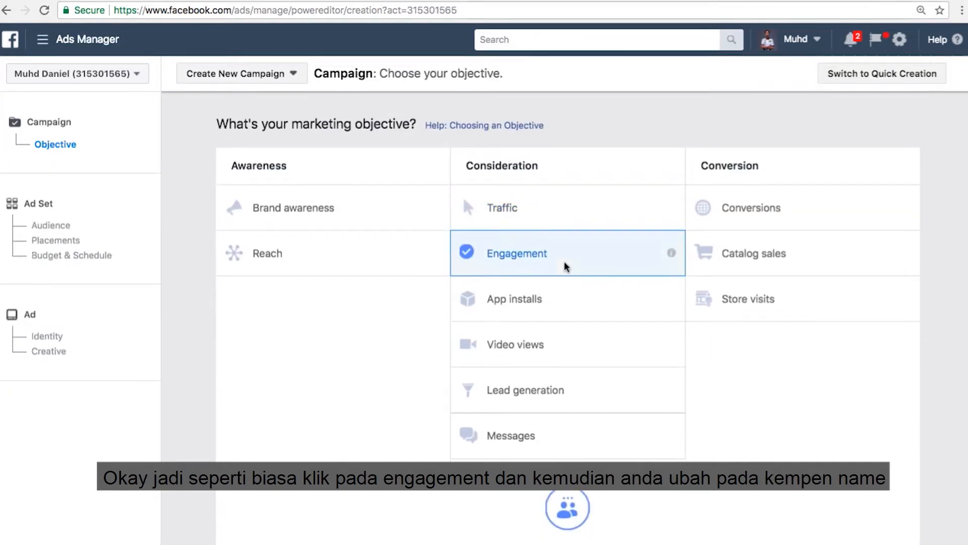
{"action": "left_click", "coordinate": [618, 421]}
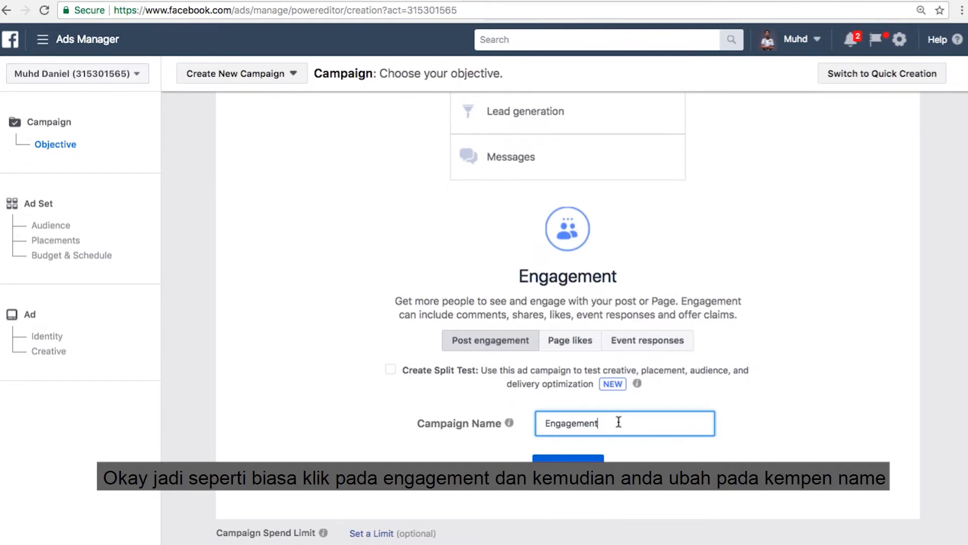
{"action": "double_click", "coordinate": [618, 422]}
{"action": "key", "text": "BackSpace"}
{"action": "type", "text": "PE - ALL -  20"}
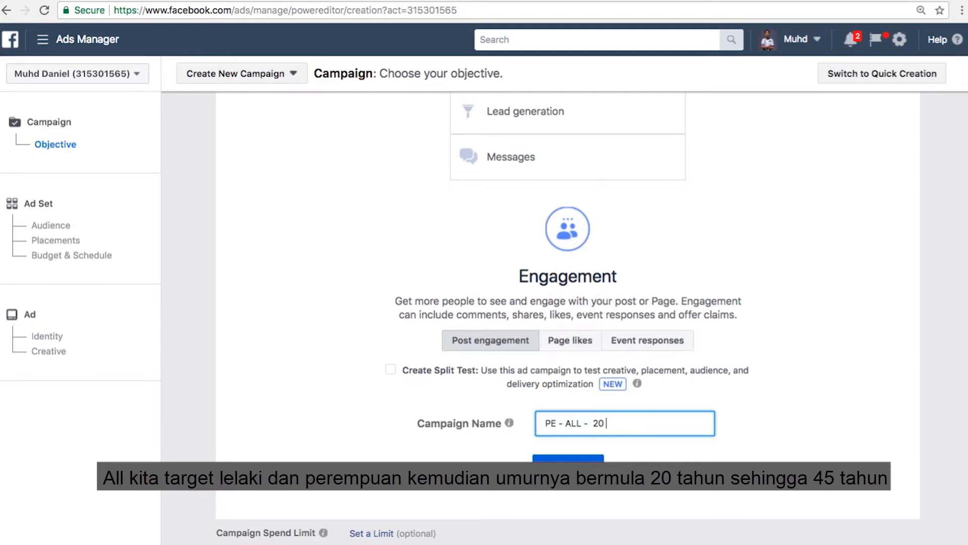
{"action": "type", "text": "- SPLIT"}
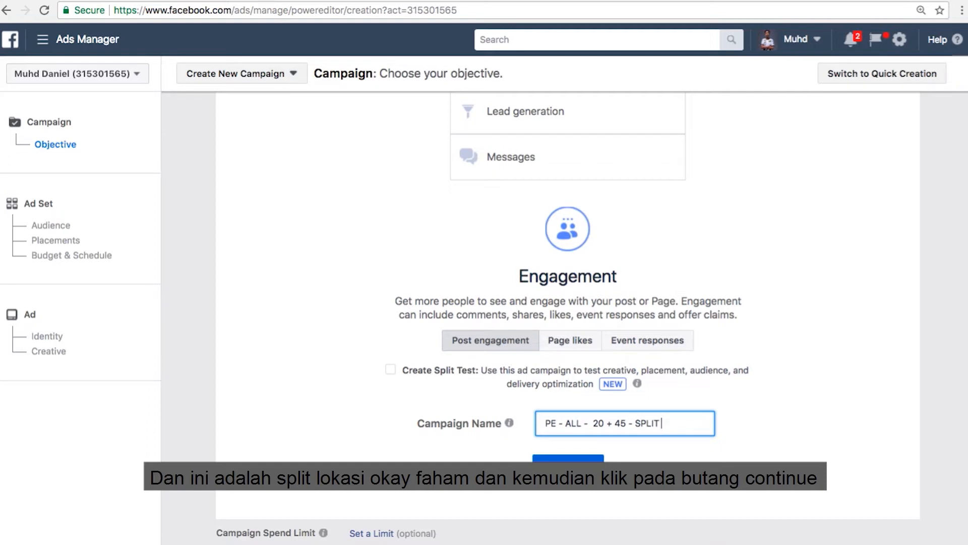
{"action": "left_click", "coordinate": [812, 420]}
{"action": "left_click", "coordinate": [567, 463]}
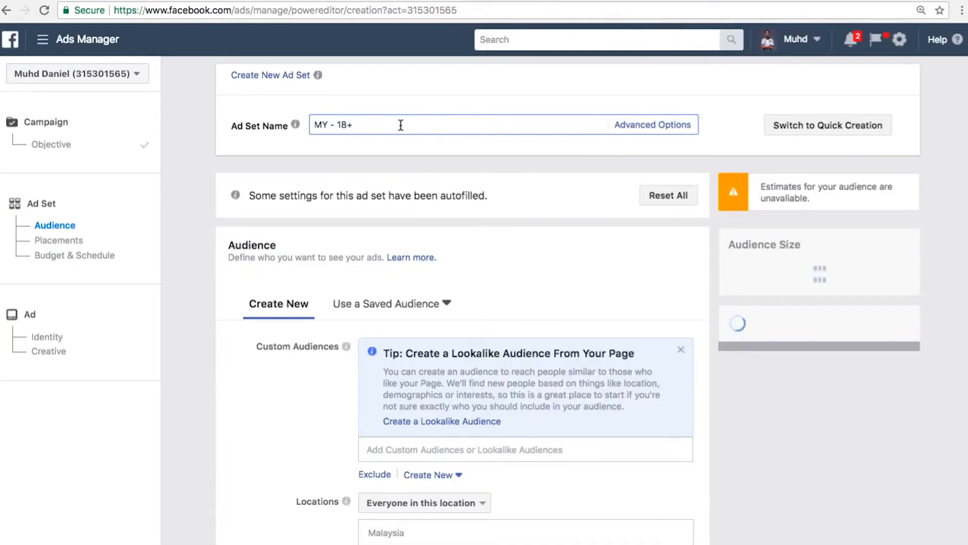
Rename the ad set as "PE - ALL - 20+45 - KEDAH"
{"action": "key", "text": "super+a"}
{"action": "key", "text": "BackSpace"}
{"action": "type", "text": "KE"}
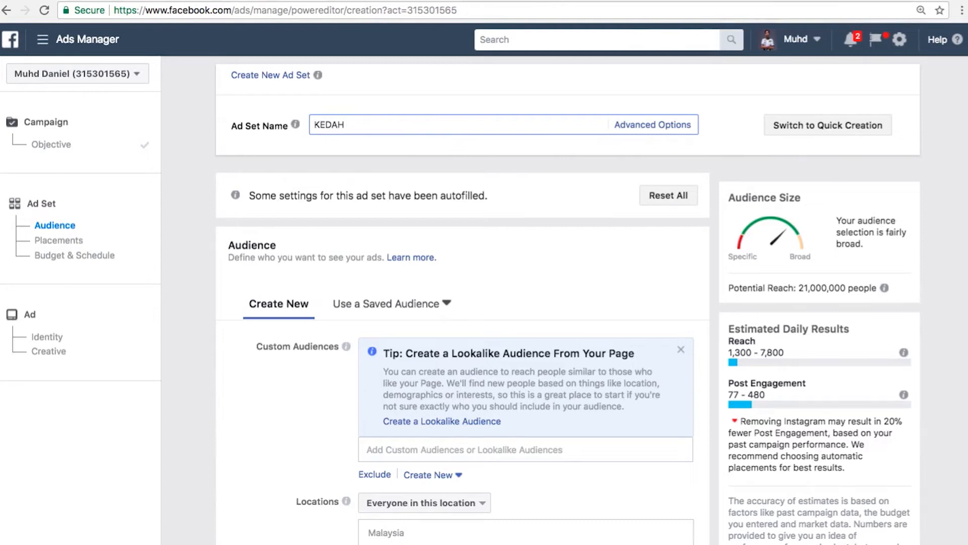
{"action": "key", "text": "BackSpace"}
{"action": "key", "text": "BackSpace"}
{"action": "type", "text": "PE - ALL - 20+"}
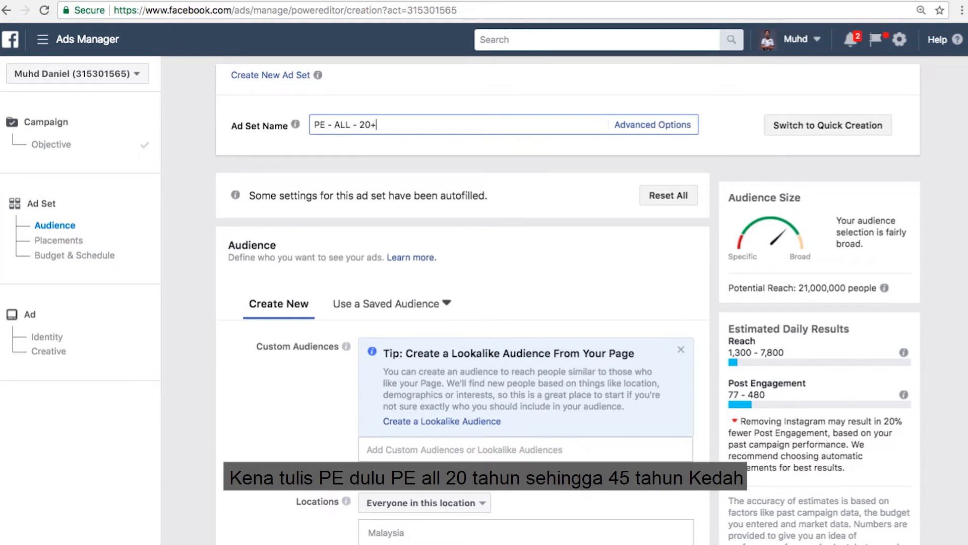
{"action": "type", "text": "KEDAH"}
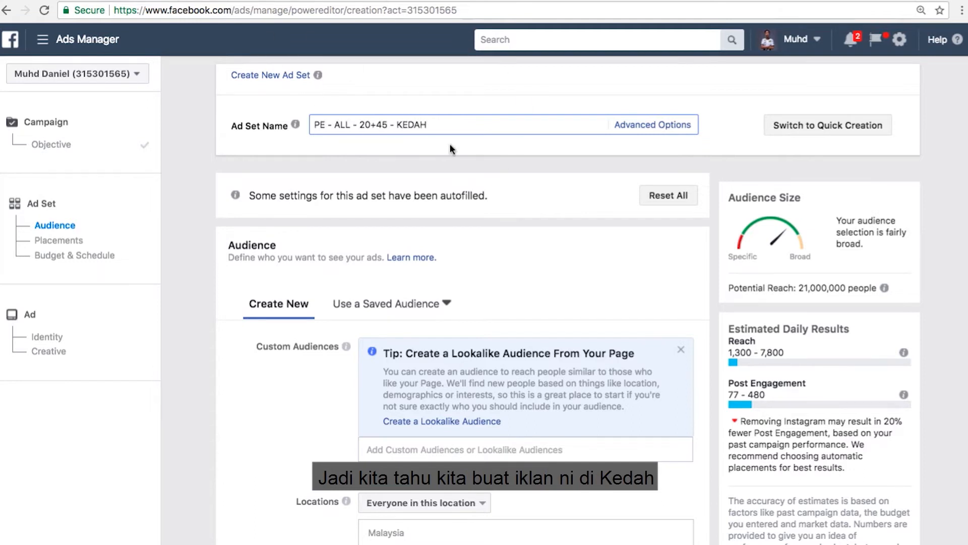
{"action": "scroll", "coordinate": [449, 143], "scroll_direction": "down", "scroll_amount": 5}
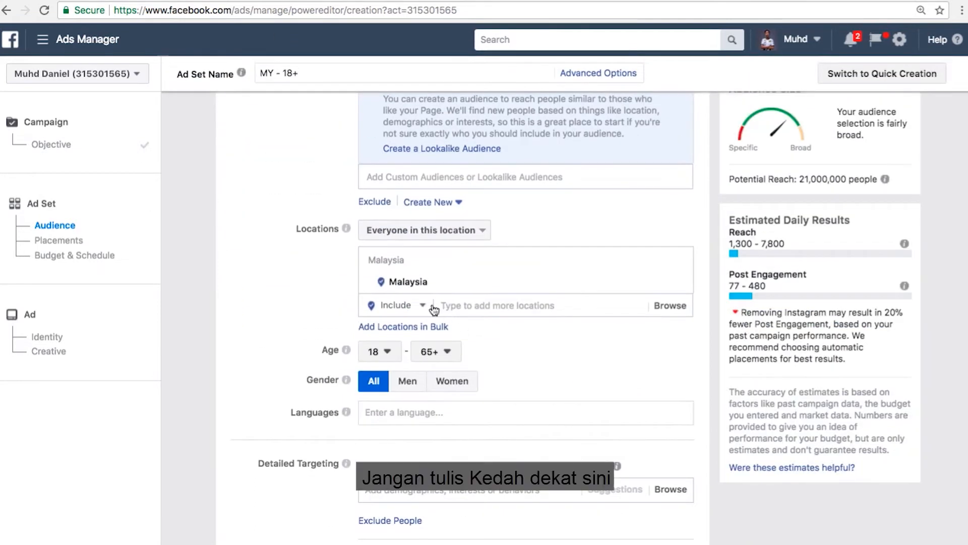
{"action": "left_click", "coordinate": [472, 303]}
{"action": "type", "text": "KEDAH"}
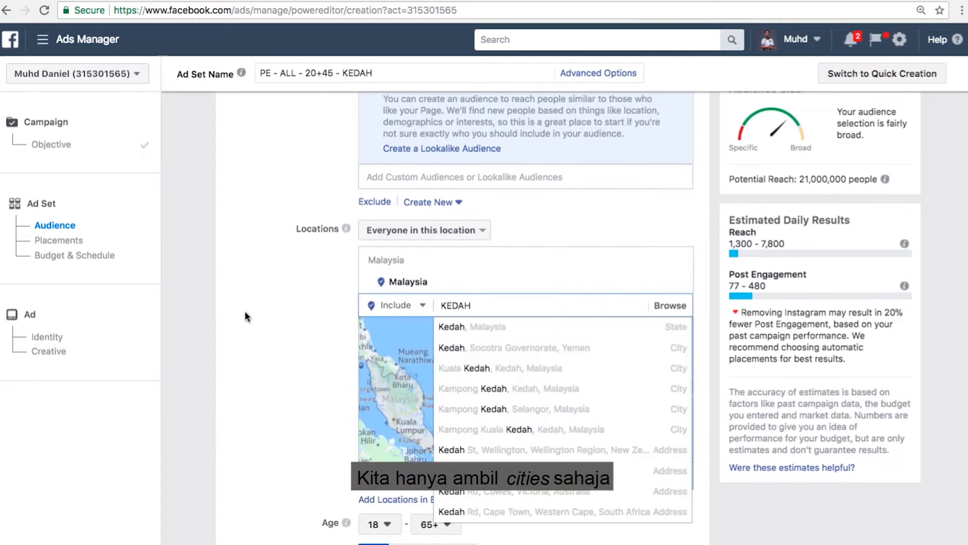
{"action": "left_click", "coordinate": [276, 315]}
Start adding audience locations in bulk with the location type Cities and a default radius of 10mi
{"action": "scroll", "coordinate": [276, 312], "scroll_direction": "down", "scroll_amount": 1}
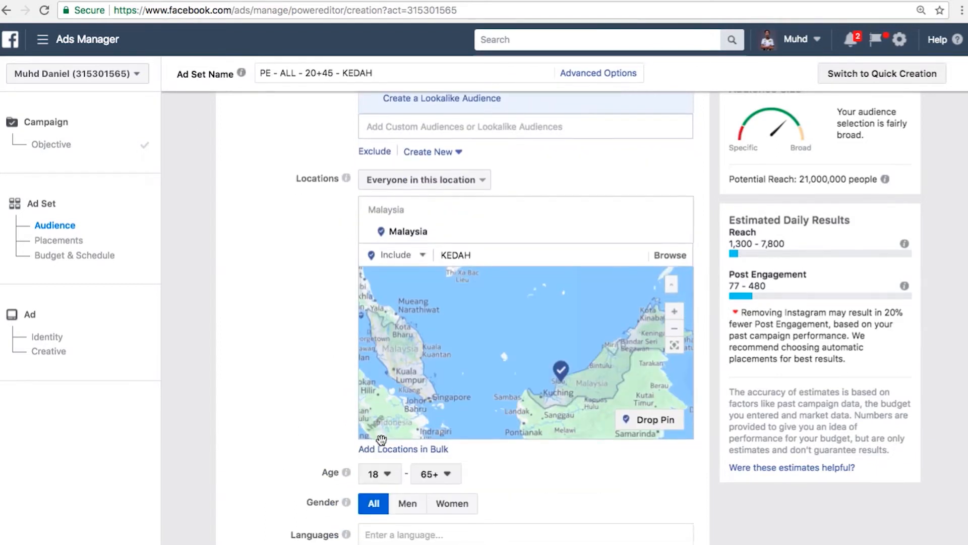
{"action": "left_click", "coordinate": [386, 450]}
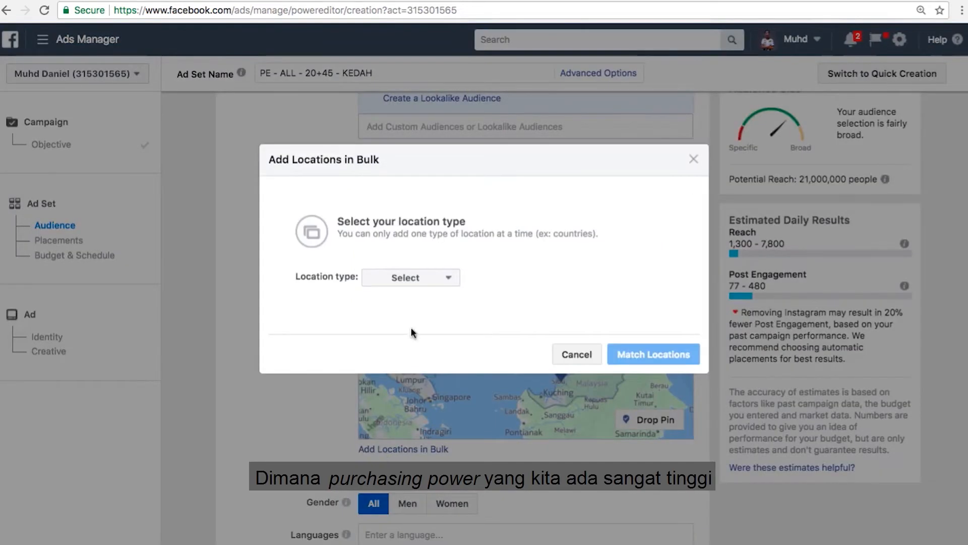
{"action": "left_click", "coordinate": [444, 277]}
{"action": "left_click", "coordinate": [433, 371]}
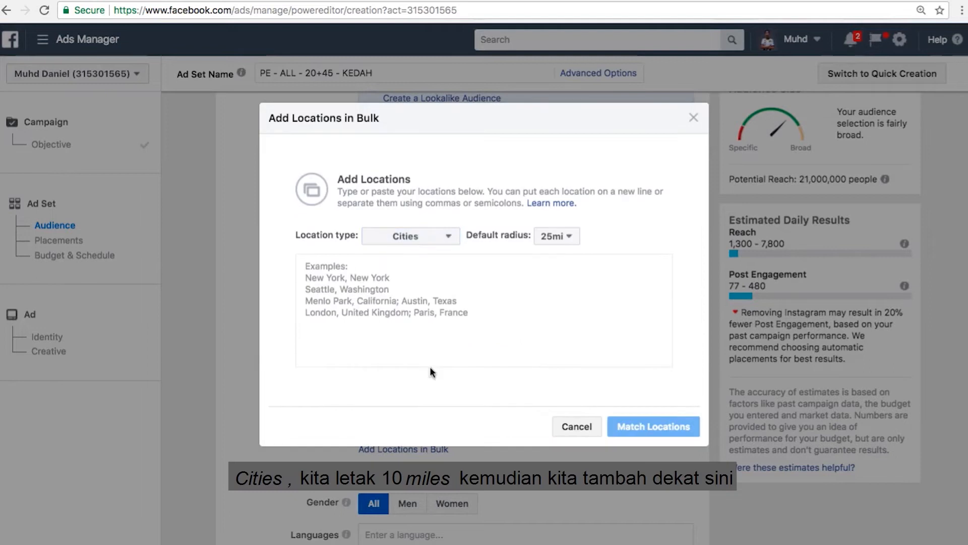
{"action": "left_click", "coordinate": [569, 247]}
{"action": "left_click", "coordinate": [571, 275]}
{"action": "left_click", "coordinate": [510, 274]}
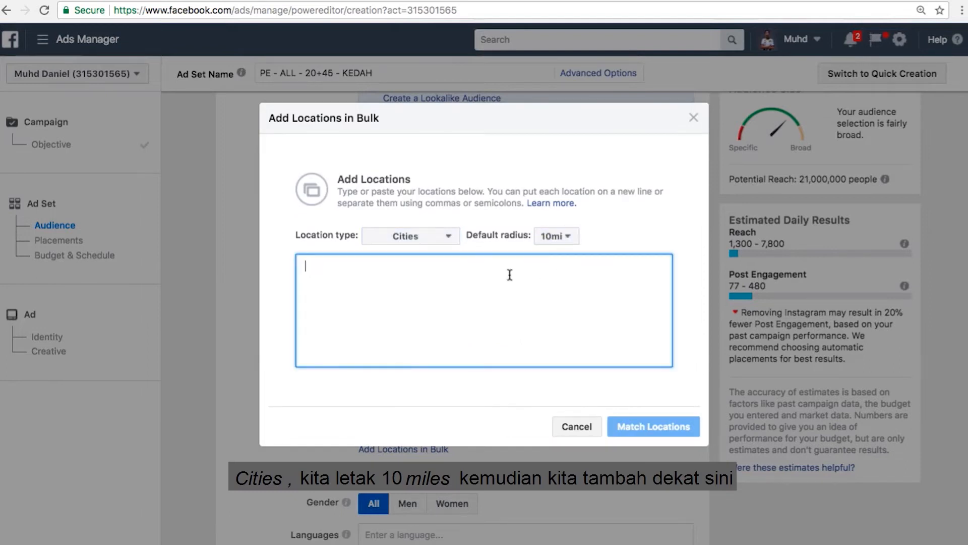
Enter the cities KULIM, SUNGAI PETANI and ALOR SETAR, match them, and add them to the audience locations
{"action": "type", "text": "KULIM,"}
{"action": "key", "text": "Return"}
{"action": "type", "text": "SUNGAI PETANI,"}
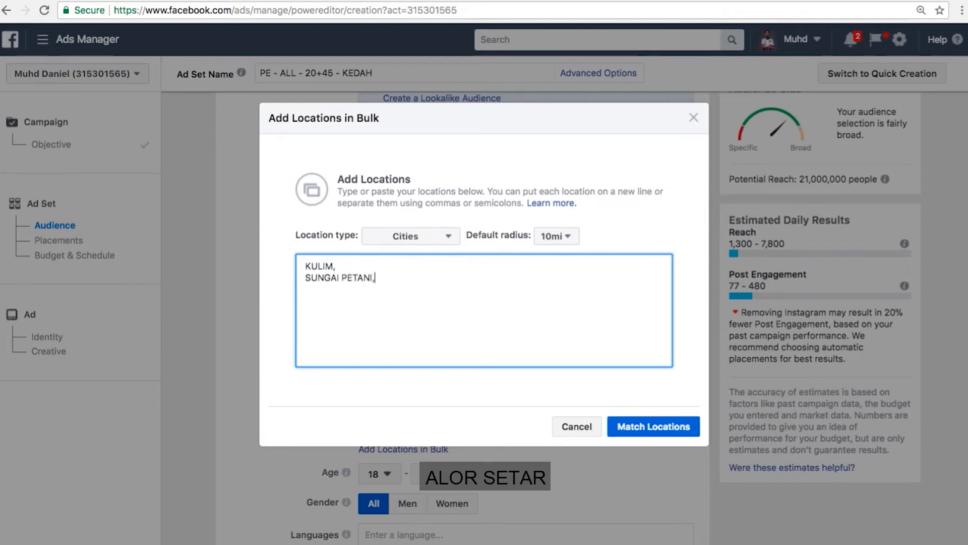
{"action": "key", "text": "Return"}
{"action": "type", "text": "ALOR SETAR"}
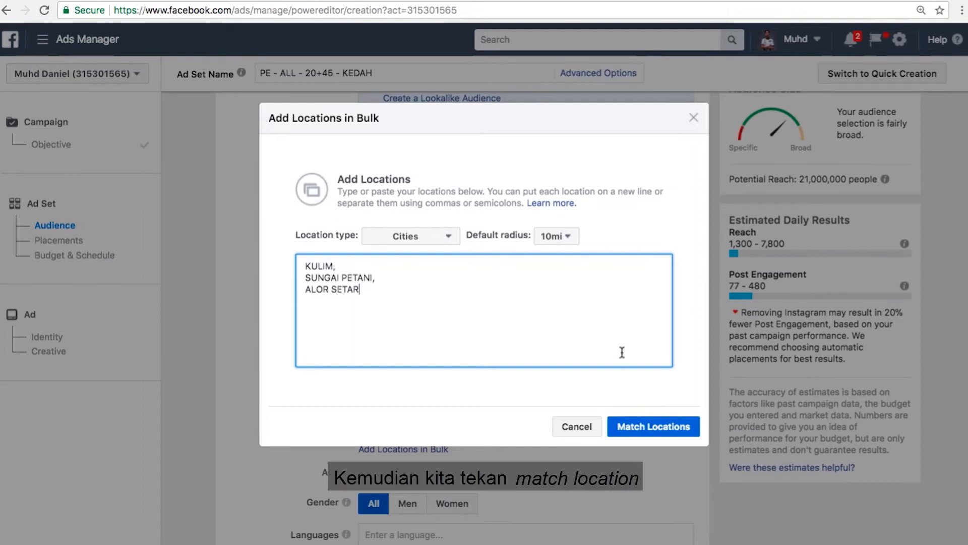
{"action": "left_click", "coordinate": [679, 429]}
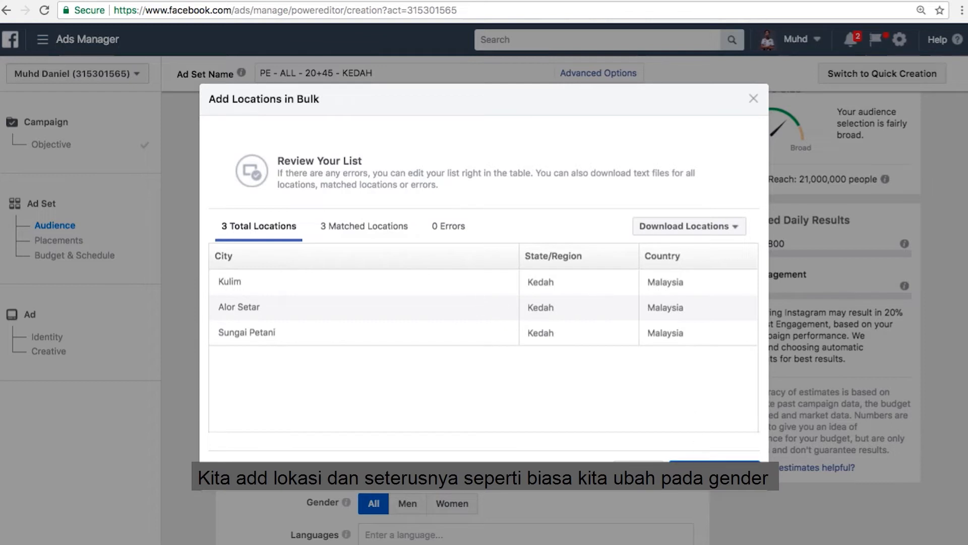
{"action": "left_click", "coordinate": [715, 469]}
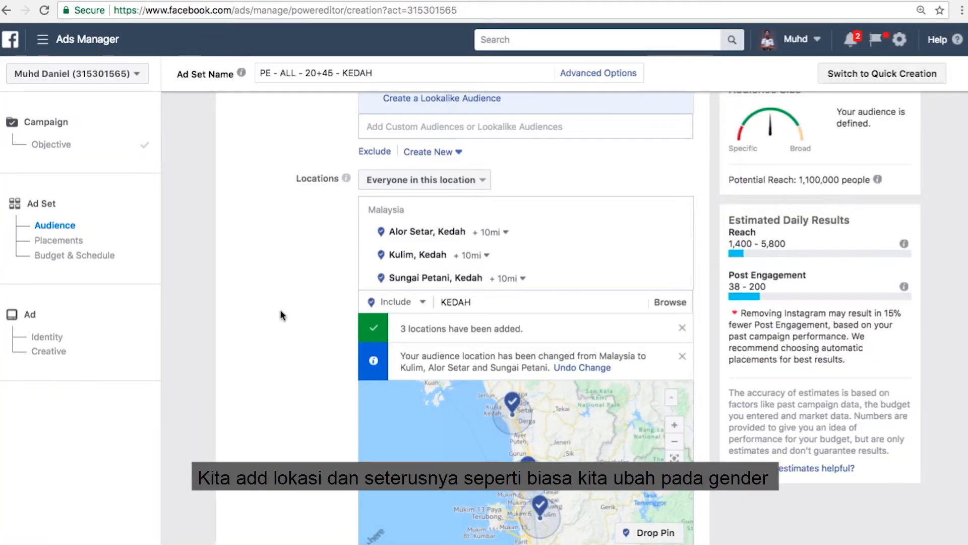
Set the audience age range to 20 - 45
{"action": "scroll", "coordinate": [281, 315], "scroll_direction": "down", "scroll_amount": 8}
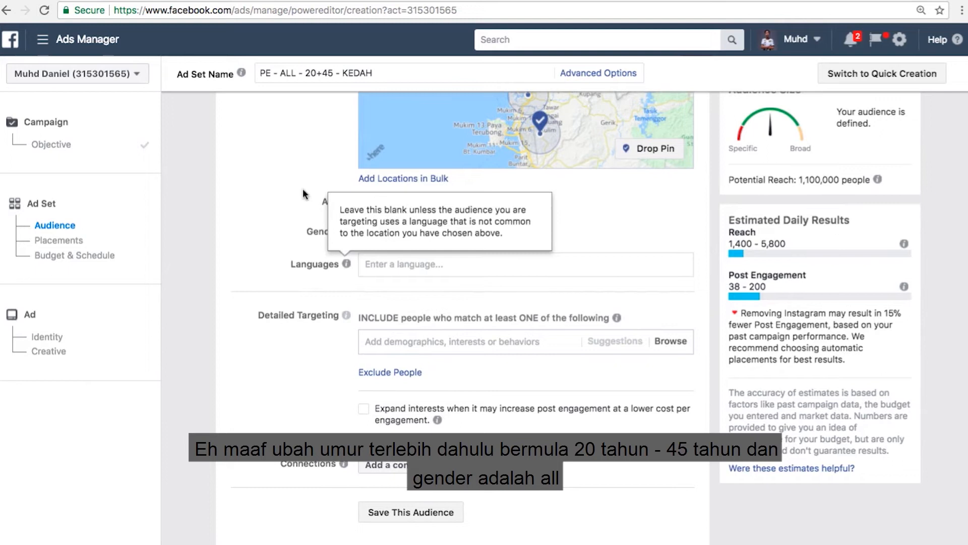
{"action": "left_click", "coordinate": [397, 207]}
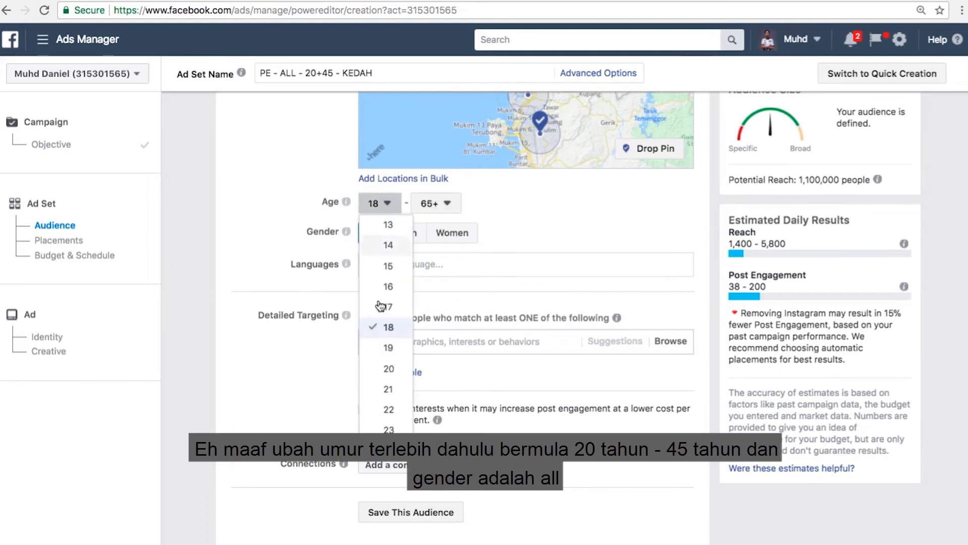
{"action": "left_click", "coordinate": [396, 313]}
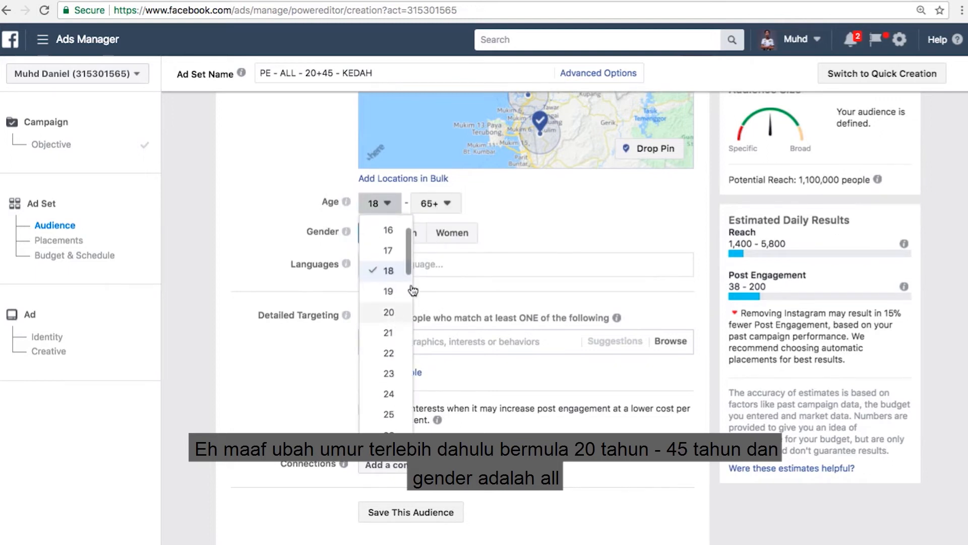
{"action": "left_click", "coordinate": [436, 210]}
{"action": "scroll", "coordinate": [452, 263], "scroll_direction": "up", "scroll_amount": 2}
{"action": "scroll", "coordinate": [452, 263], "scroll_direction": "up", "scroll_amount": 2}
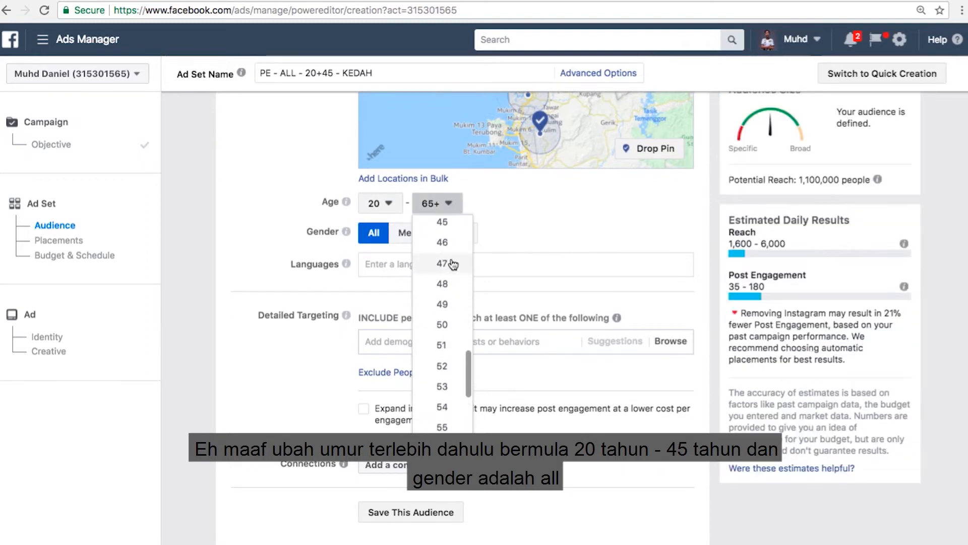
{"action": "left_click", "coordinate": [444, 231]}
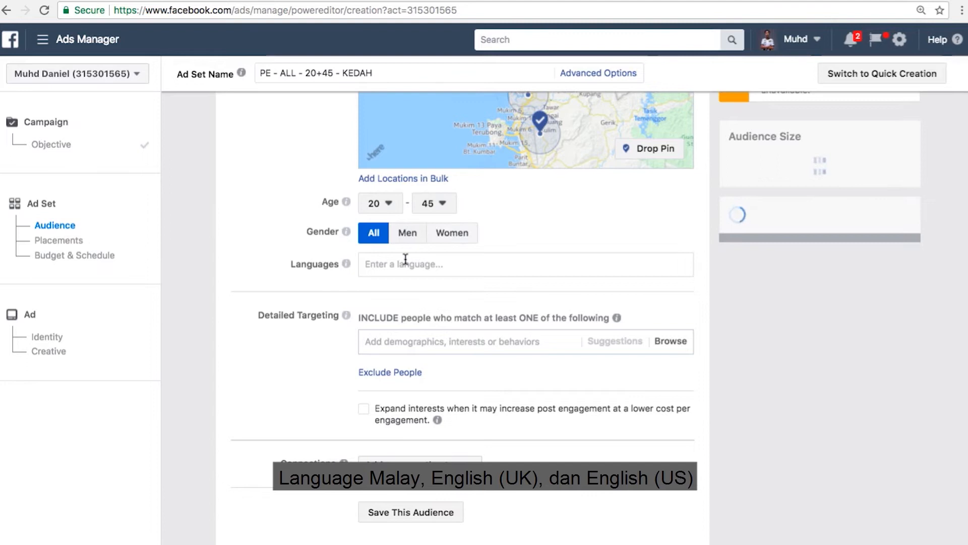
Add Malay, English (UK) and English (US) as the audience languages
{"action": "left_click", "coordinate": [405, 259]}
{"action": "type", "text": "MALAY"}
{"action": "key", "text": "Return"}
{"action": "type", "text": "E"}
{"action": "key", "text": "Down"}
{"action": "key", "text": "Return"}
{"action": "type", "text": "E"}
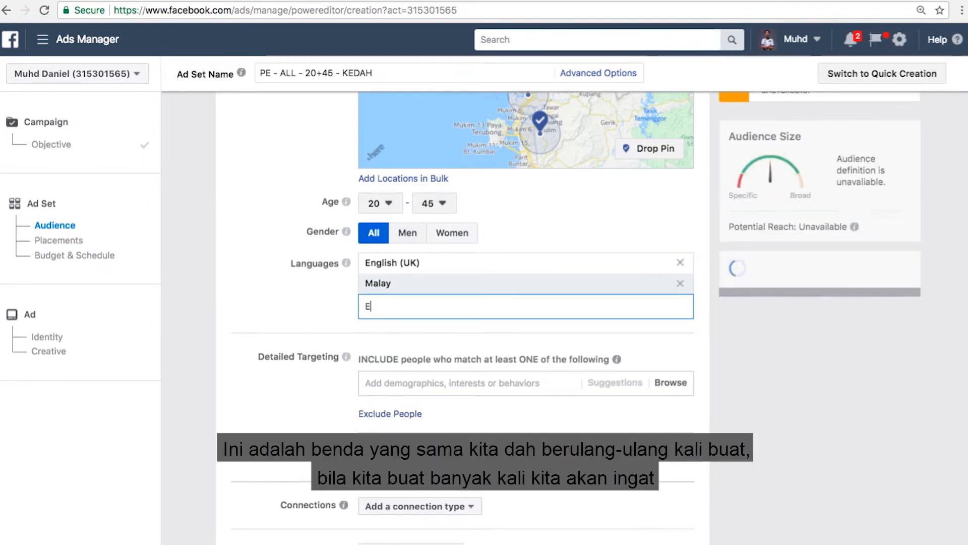
{"action": "key", "text": "Down"}
{"action": "key", "text": "Return"}
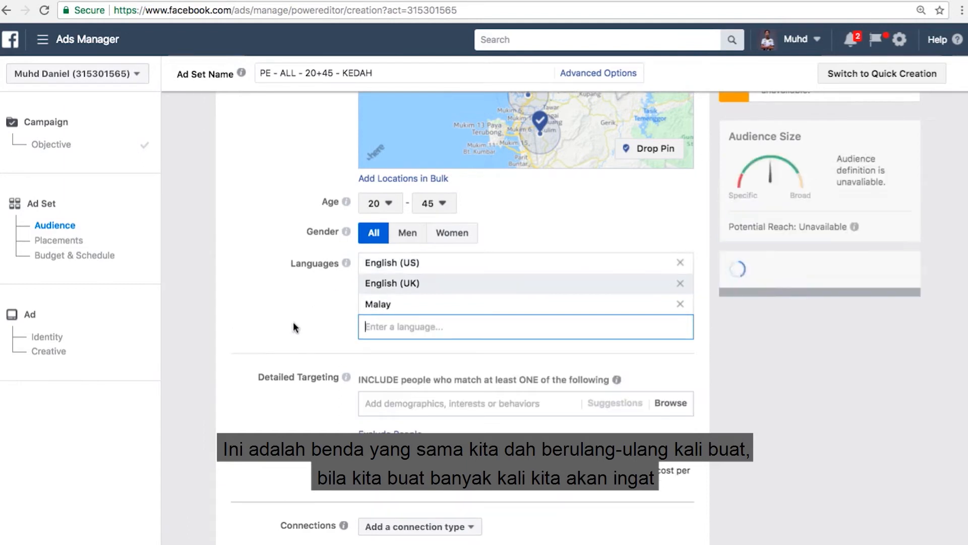
Add the interests IPhone, Huawei and Samsung to the audience's detailed targeting
{"action": "scroll", "coordinate": [295, 327], "scroll_direction": "down", "scroll_amount": 3}
{"action": "left_click", "coordinate": [455, 335]}
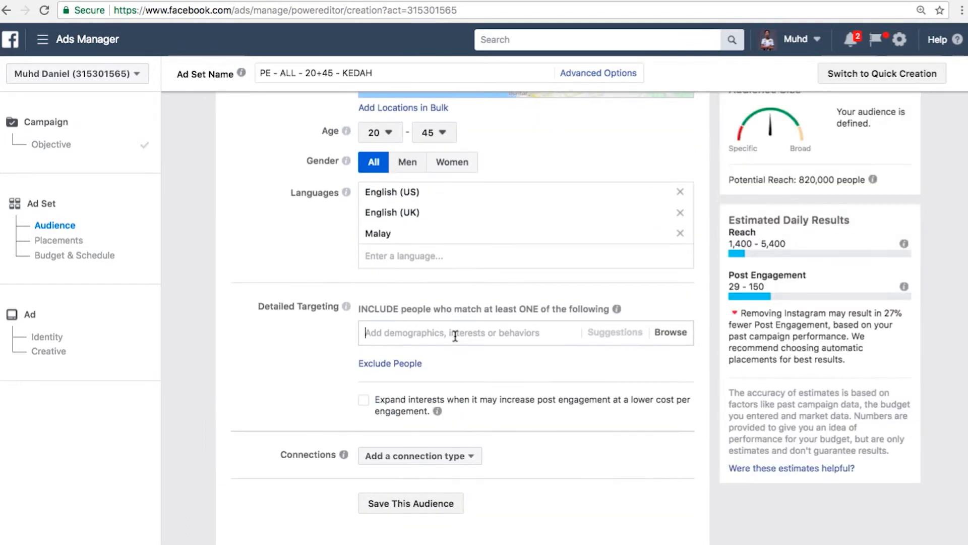
{"action": "type", "text": "IPHONE"}
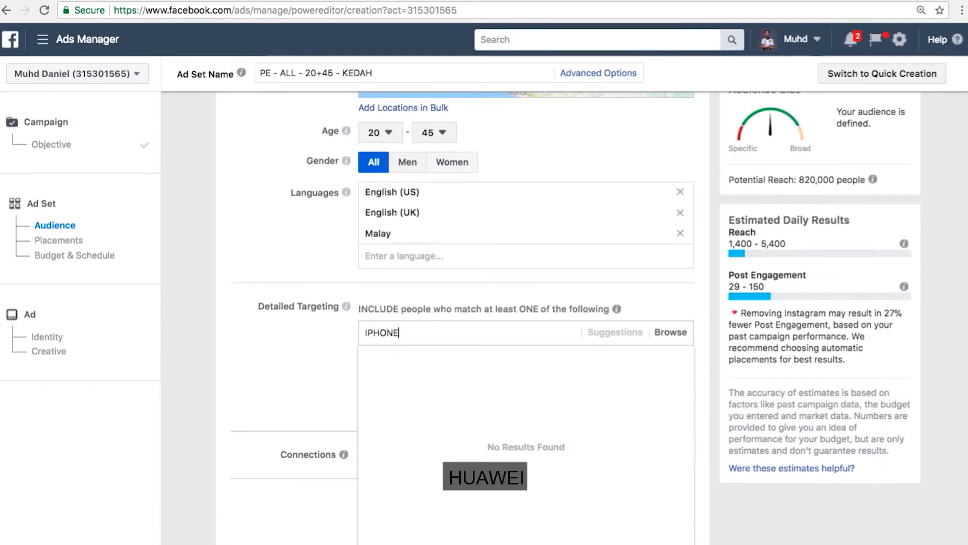
{"action": "key", "text": "Return"}
{"action": "type", "text": "HAWEI"}
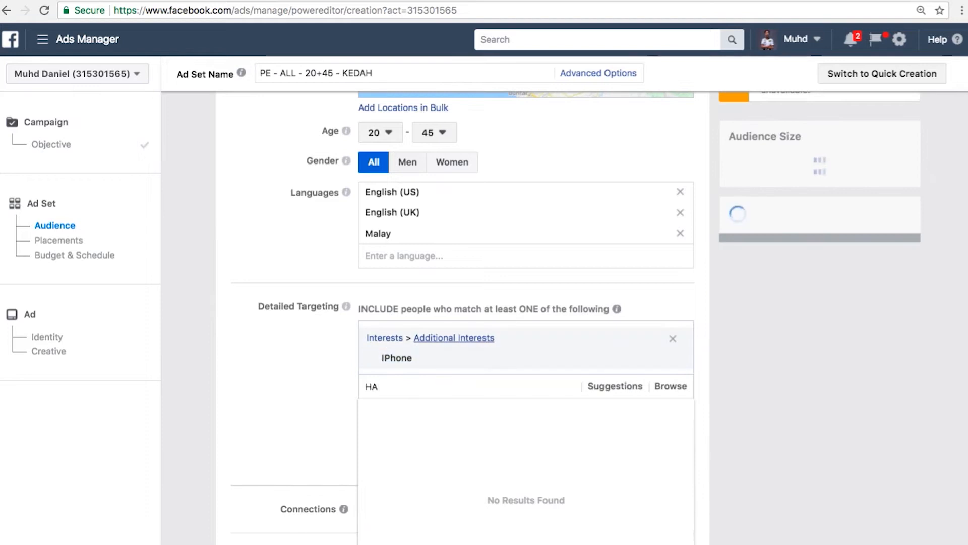
{"action": "key", "text": "BackSpace"}
{"action": "key", "text": "BackSpace"}
{"action": "key", "text": "BackSpace"}
{"action": "type", "text": "UAWEI"}
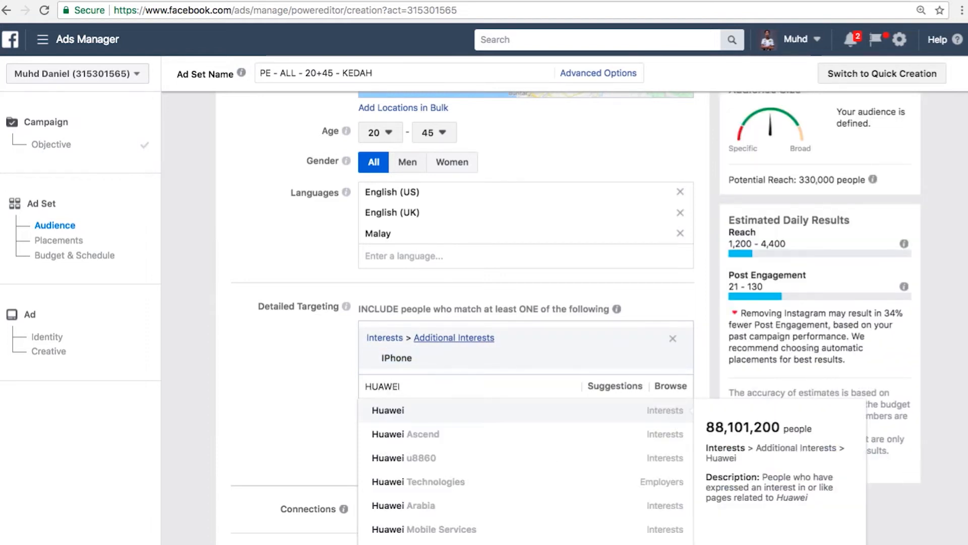
{"action": "key", "text": "Return"}
{"action": "type", "text": "SAMSUNG"}
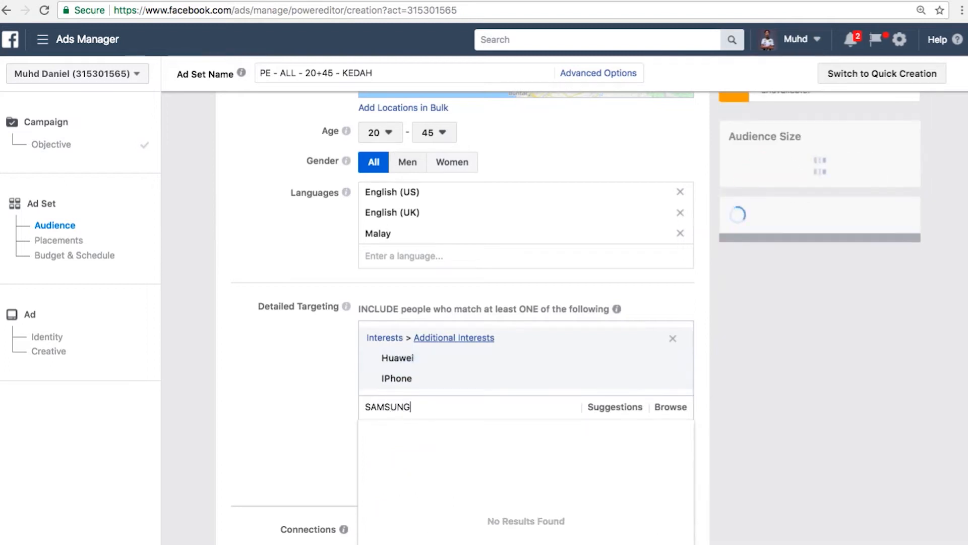
{"action": "key", "text": "Return"}
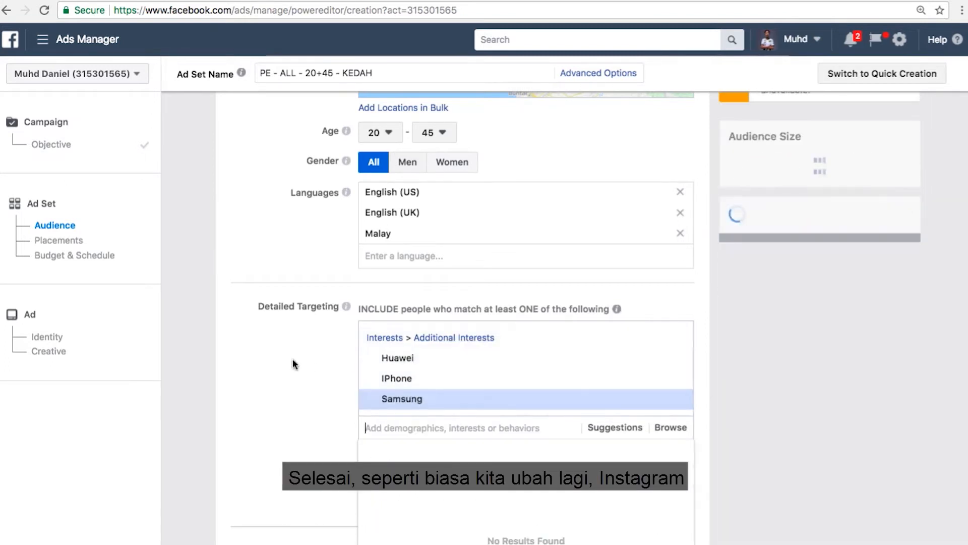
Review the ad set's placements, device types, daily budget and schedule
{"action": "scroll", "coordinate": [307, 358], "scroll_direction": "down", "scroll_amount": 6}
{"action": "scroll", "coordinate": [308, 360], "scroll_direction": "down", "scroll_amount": 10}
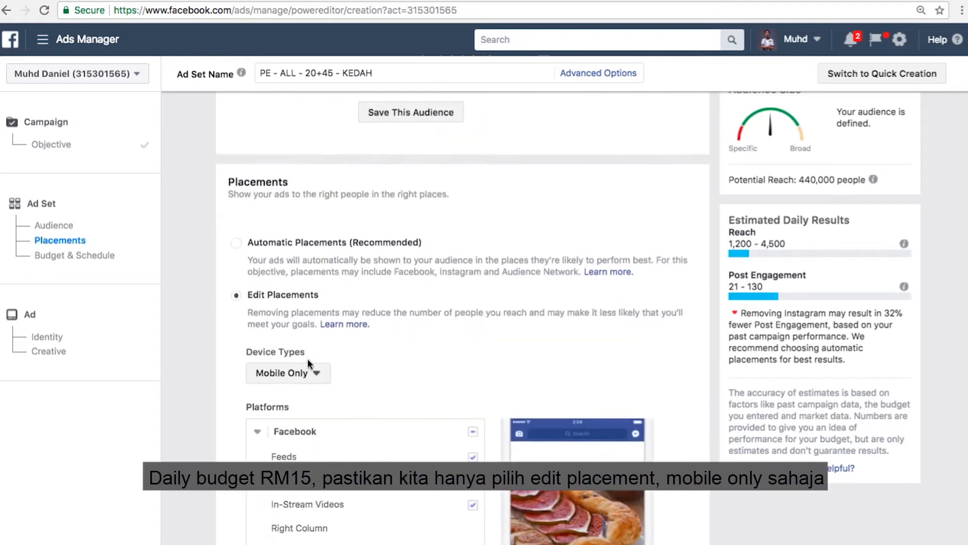
{"action": "scroll", "coordinate": [468, 255], "scroll_direction": "down", "scroll_amount": 15}
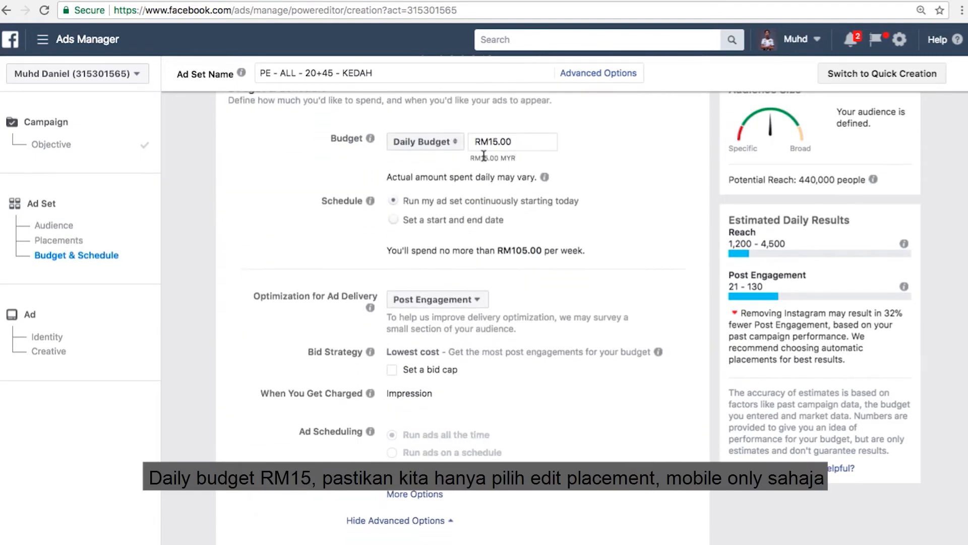
{"action": "scroll", "coordinate": [483, 154], "scroll_direction": "up", "scroll_amount": 10}
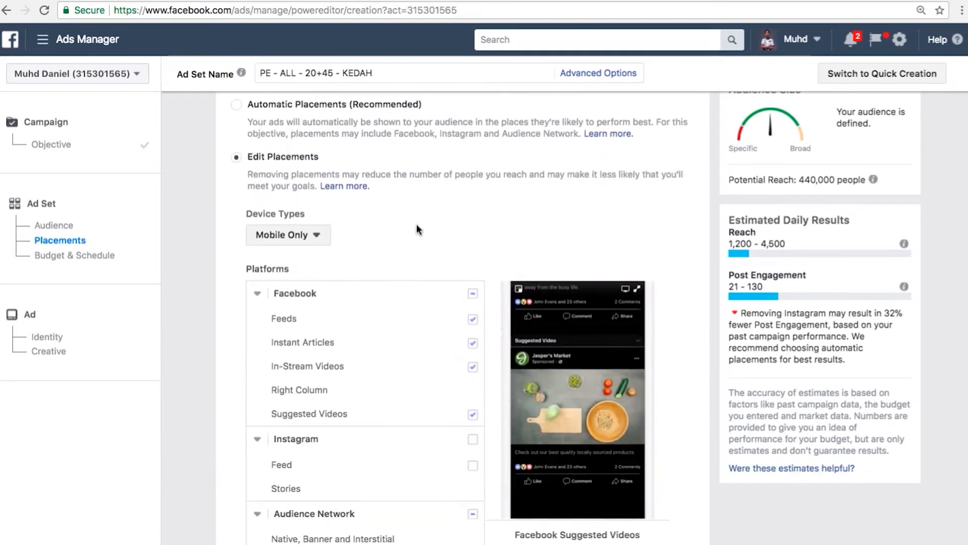
{"action": "scroll", "coordinate": [416, 230], "scroll_direction": "down", "scroll_amount": 2}
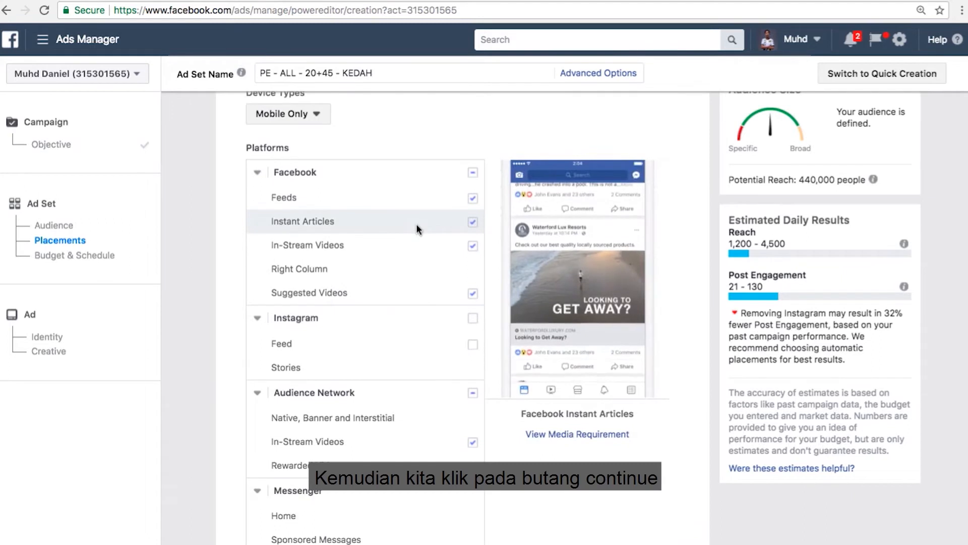
Check the ad set's remaining placements and its budget and schedule settings, and continue to the ad section
{"action": "scroll", "coordinate": [416, 229], "scroll_direction": "down", "scroll_amount": 3}
{"action": "scroll", "coordinate": [417, 229], "scroll_direction": "down", "scroll_amount": 10}
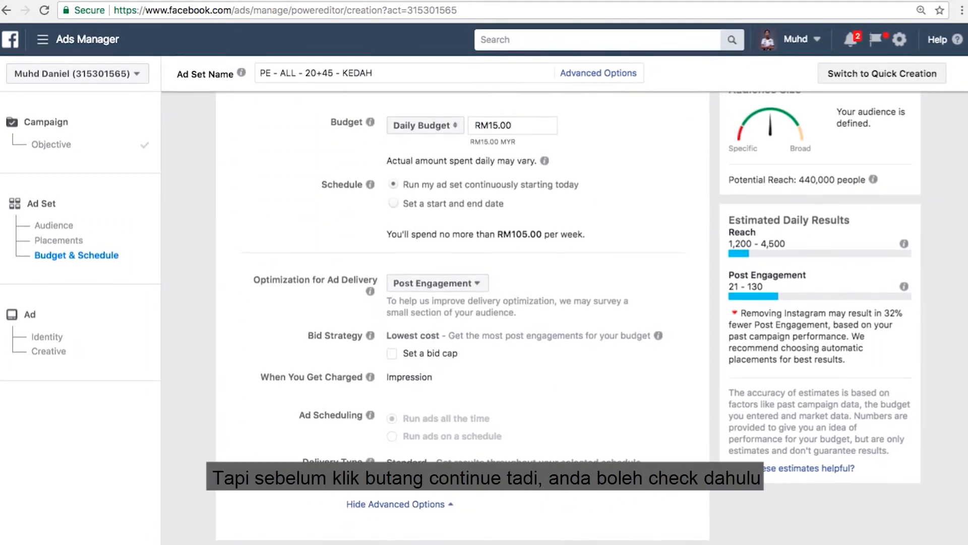
{"action": "left_click", "coordinate": [882, 530]}
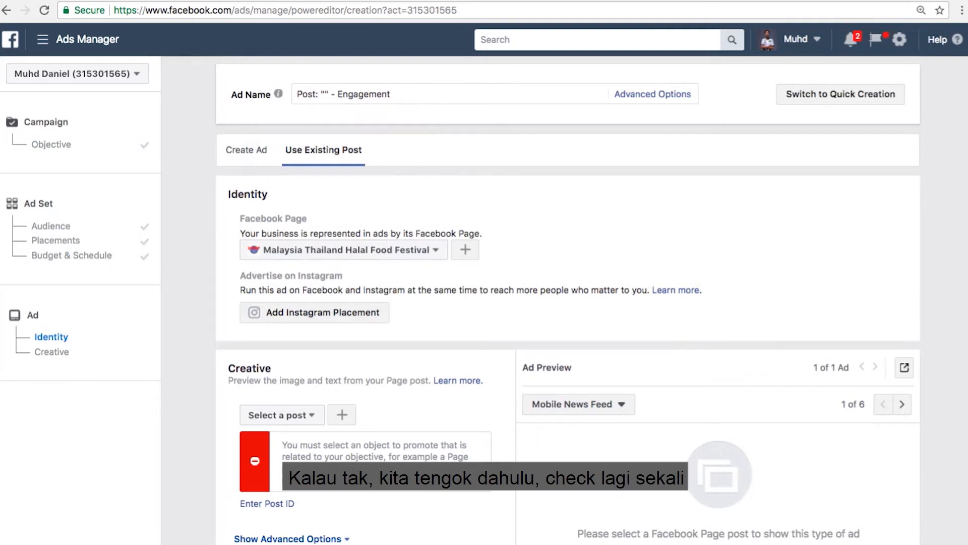
Return to the ad set's audience and change the location targeting to People who live in this location
{"action": "left_click", "coordinate": [60, 225]}
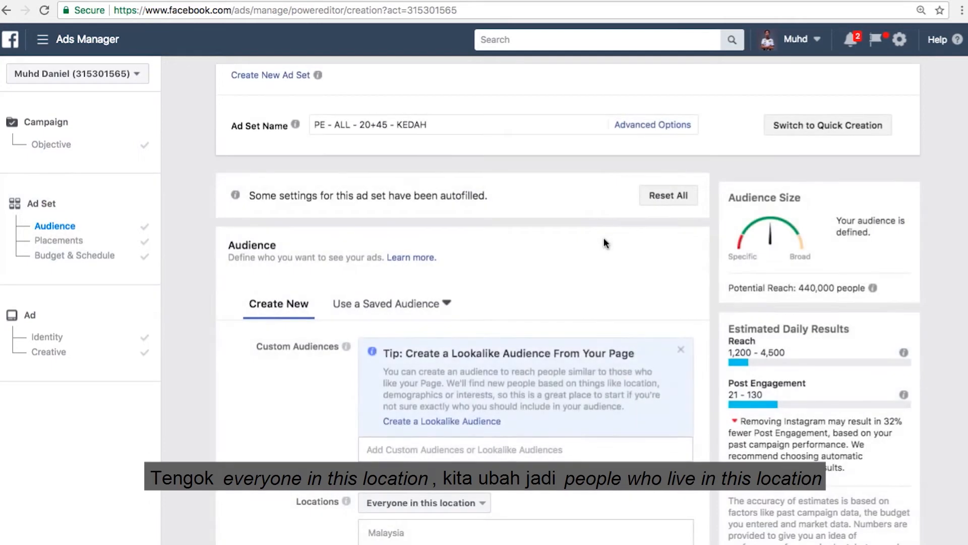
{"action": "scroll", "coordinate": [604, 241], "scroll_direction": "down", "scroll_amount": 5}
{"action": "left_click", "coordinate": [474, 259]}
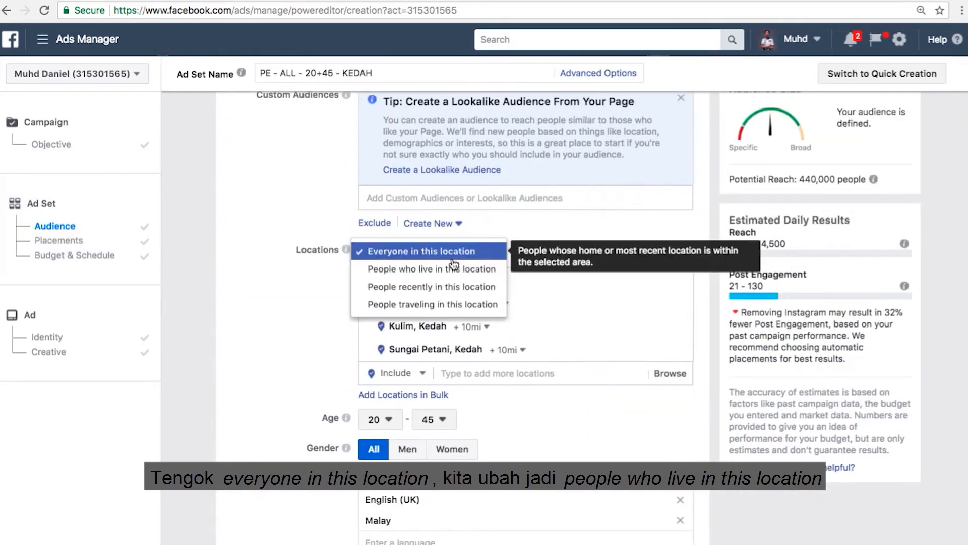
{"action": "left_click", "coordinate": [456, 272]}
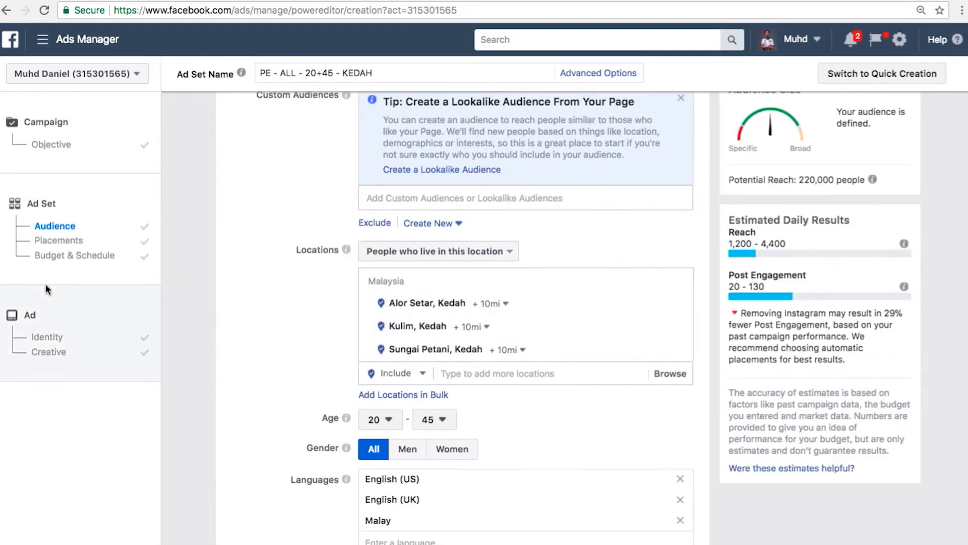
In the ad's creative, select the existing page post starting "HAAAAAAA SAPA TAU MAKANAN NI NAMA APA"
{"action": "left_click", "coordinate": [30, 316]}
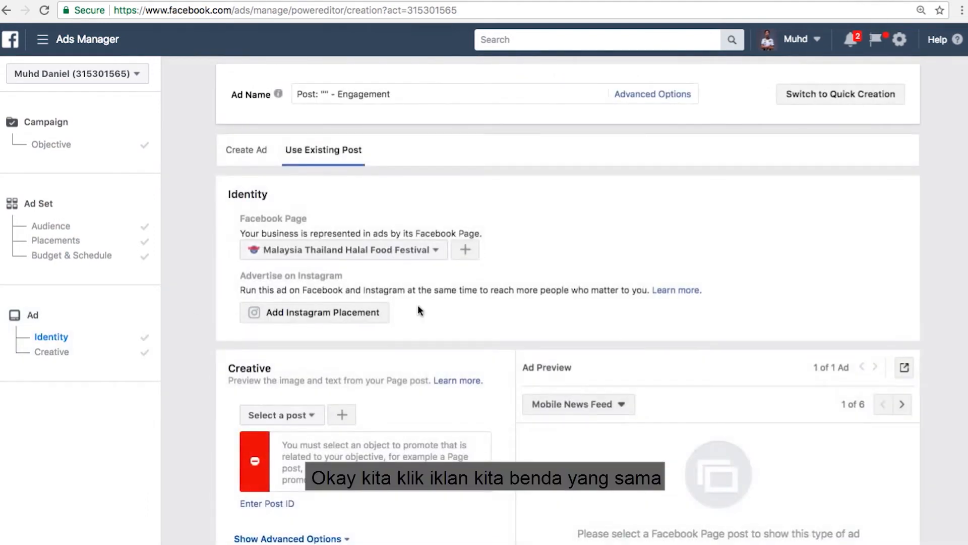
{"action": "scroll", "coordinate": [418, 304], "scroll_direction": "down", "scroll_amount": 3}
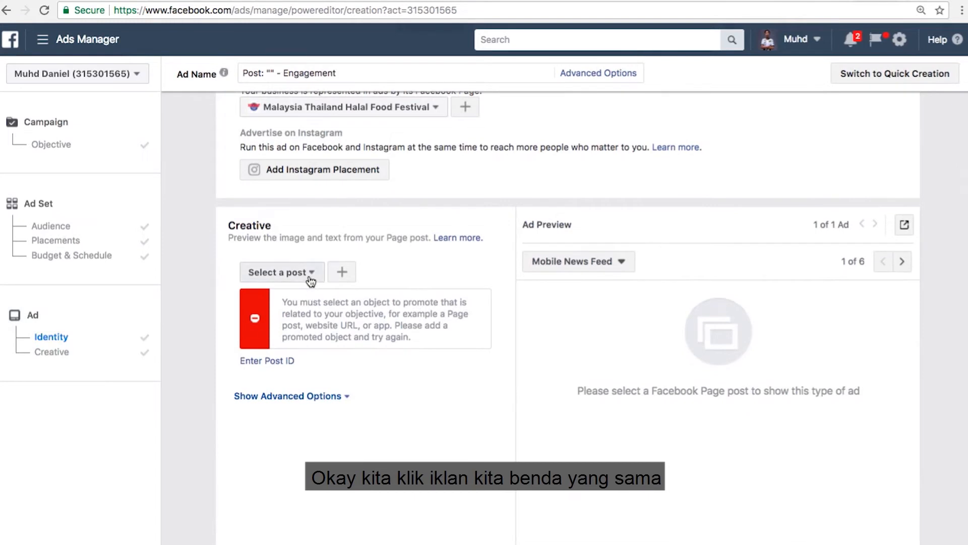
{"action": "left_click", "coordinate": [308, 274]}
{"action": "left_click", "coordinate": [308, 275]}
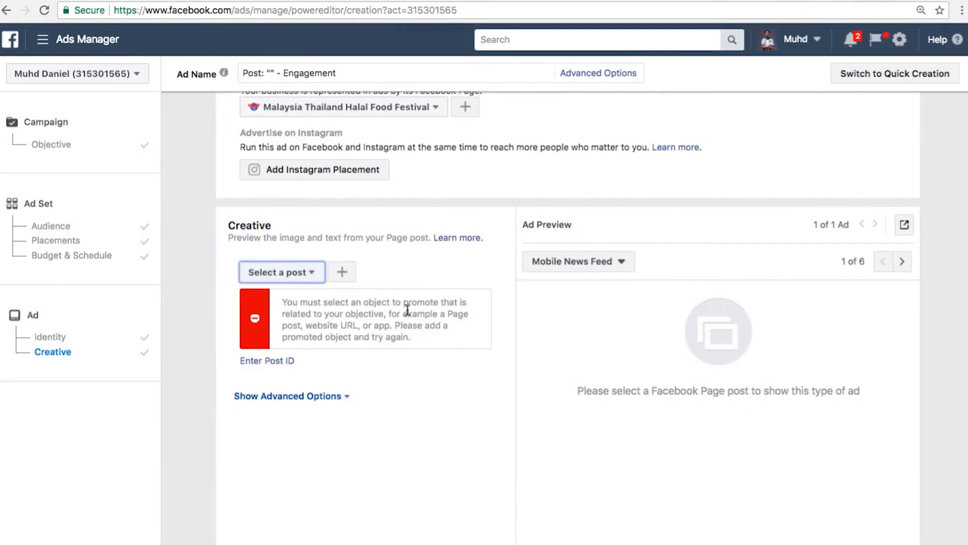
{"action": "left_click", "coordinate": [312, 282]}
{"action": "left_click", "coordinate": [310, 278]}
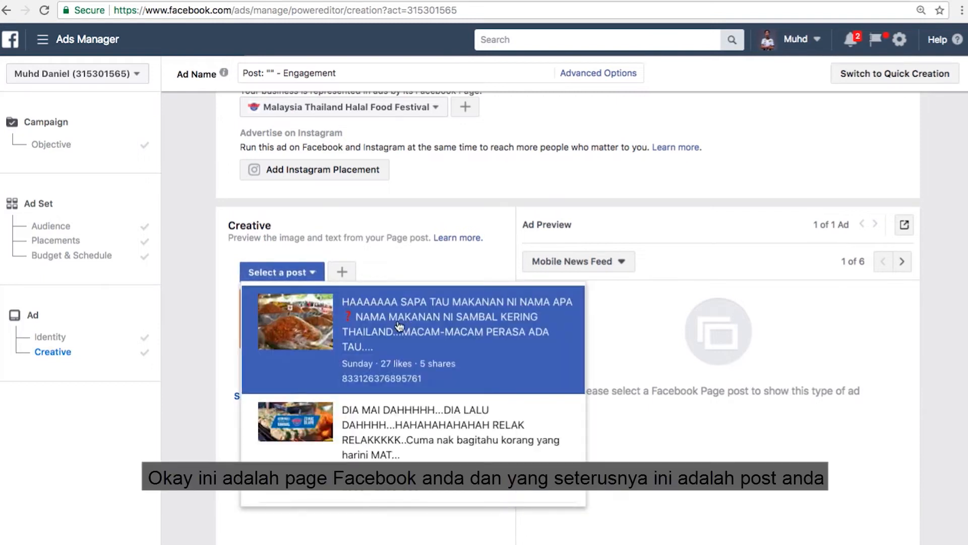
{"action": "left_click", "coordinate": [400, 325]}
Review the ad's Facebook page, selected post and preview, and confirm the ad for publishing
{"action": "scroll", "coordinate": [486, 239], "scroll_direction": "up", "scroll_amount": 2}
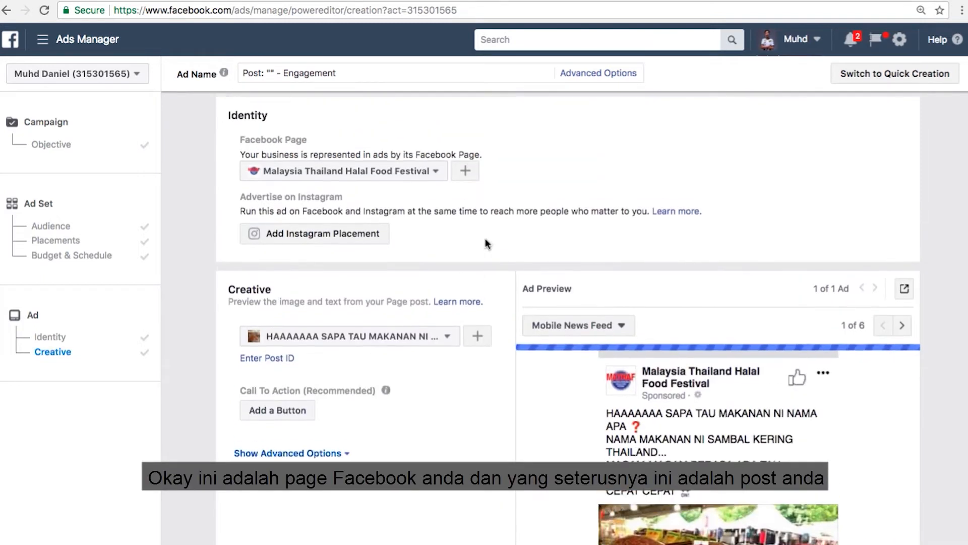
{"action": "scroll", "coordinate": [485, 239], "scroll_direction": "up", "scroll_amount": 1}
{"action": "scroll", "coordinate": [485, 239], "scroll_direction": "down", "scroll_amount": 1}
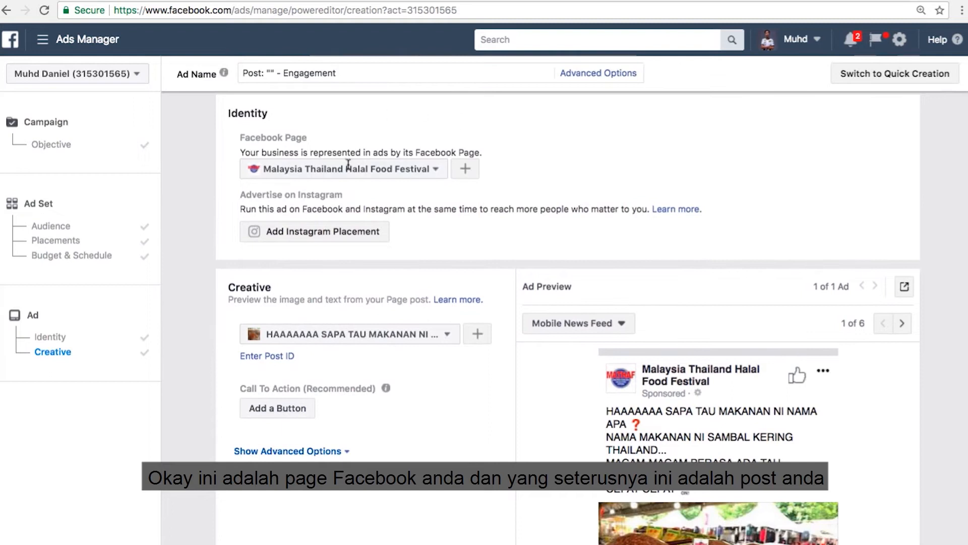
{"action": "scroll", "coordinate": [356, 166], "scroll_direction": "up", "scroll_amount": 1}
{"action": "scroll", "coordinate": [474, 201], "scroll_direction": "down", "scroll_amount": 2}
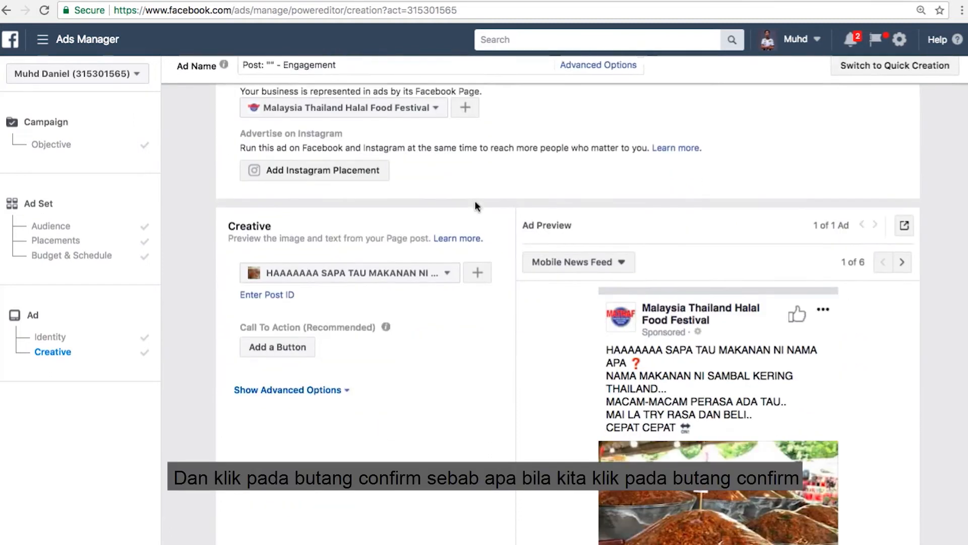
{"action": "scroll", "coordinate": [471, 294], "scroll_direction": "down", "scroll_amount": 5}
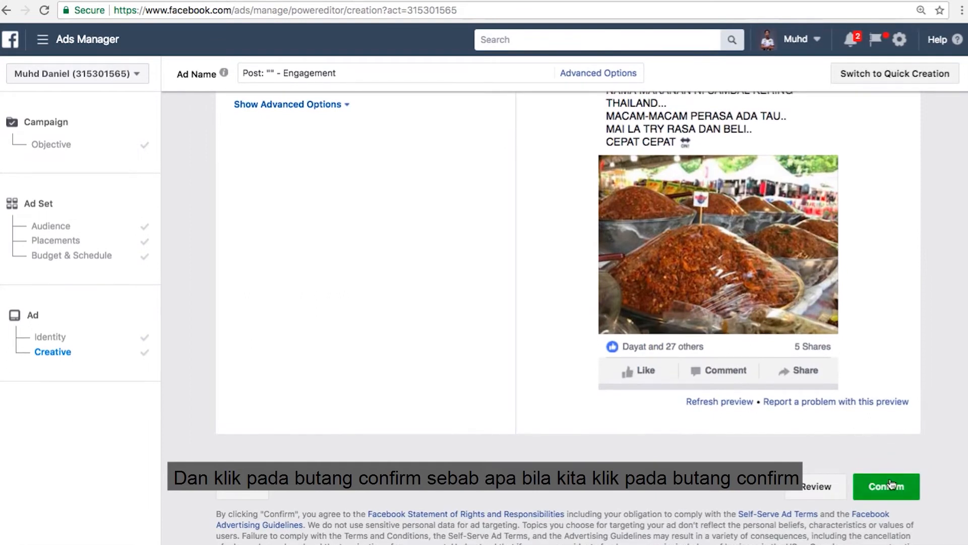
{"action": "left_click", "coordinate": [898, 486]}
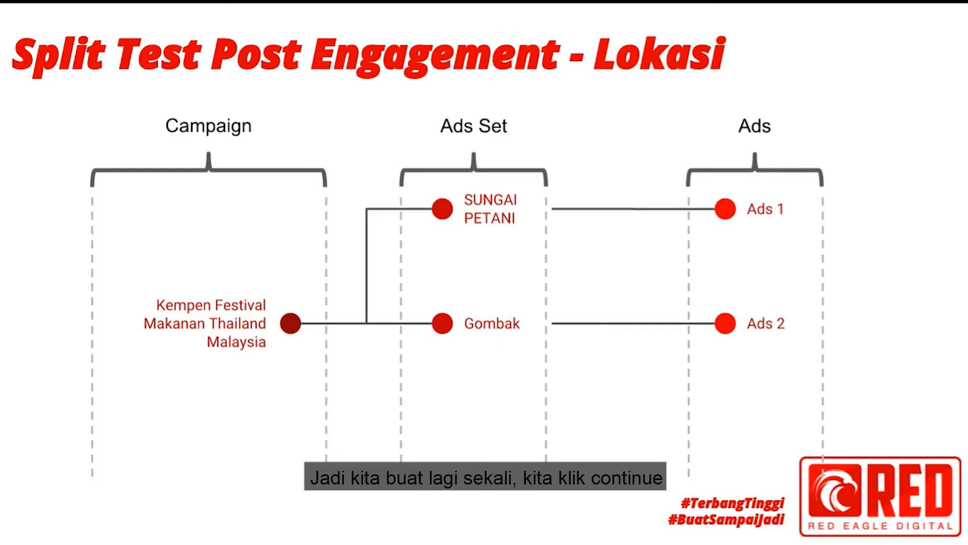
Switch back to Ads Manager, leave the confirmation page and open the campaign PE - ALL - 20 + 45 - SPLIT LOKASI
{"action": "key", "text": "ctrl+Up"}
{"action": "left_click", "coordinate": [606, 25]}
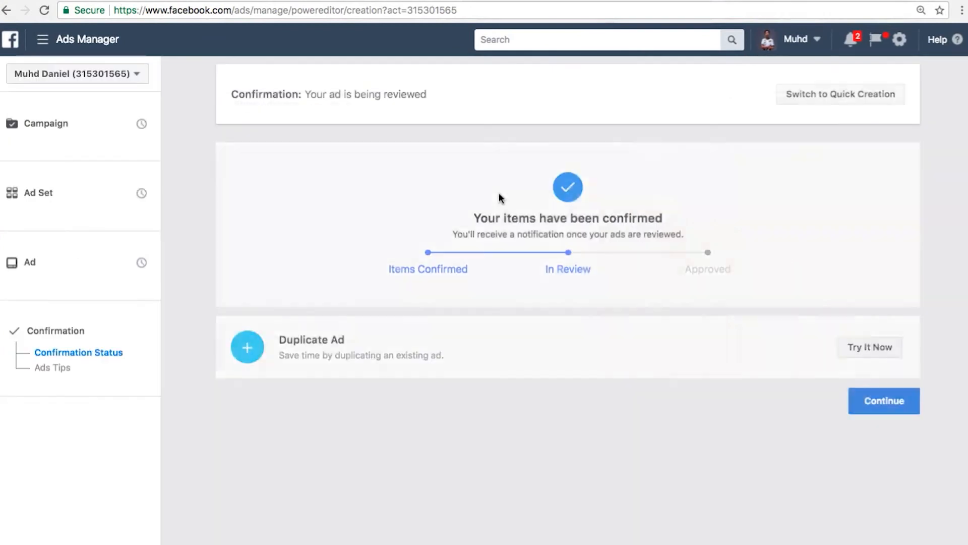
{"action": "left_click", "coordinate": [914, 411]}
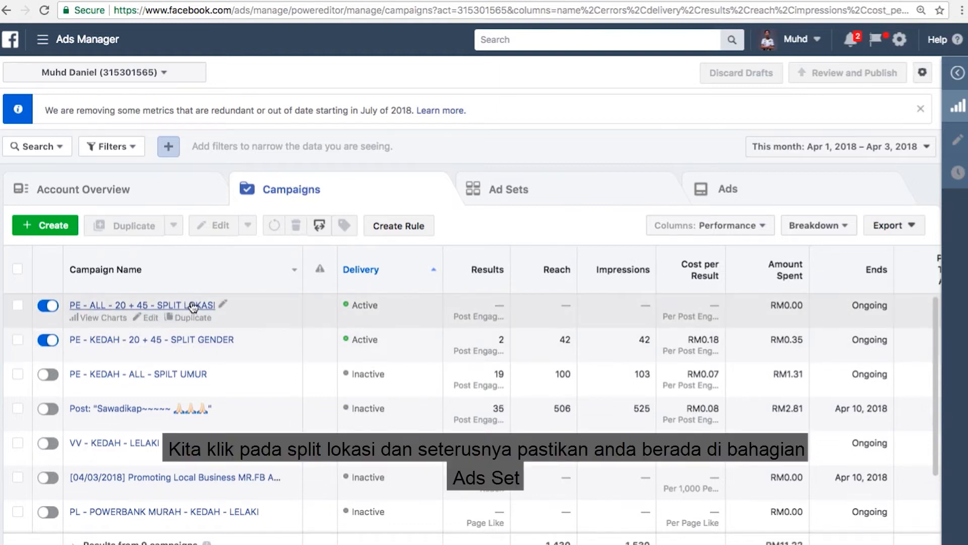
{"action": "left_click", "coordinate": [192, 305]}
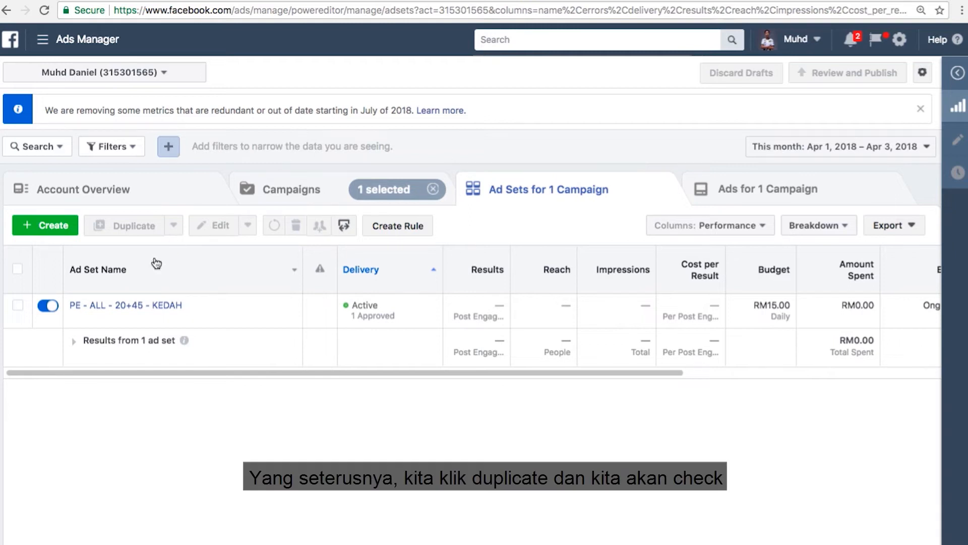
Duplicate the ad set PE - ALL - 20+45 - KEDAH once into its original campaign
{"action": "mouse_move", "coordinate": [110, 297]}
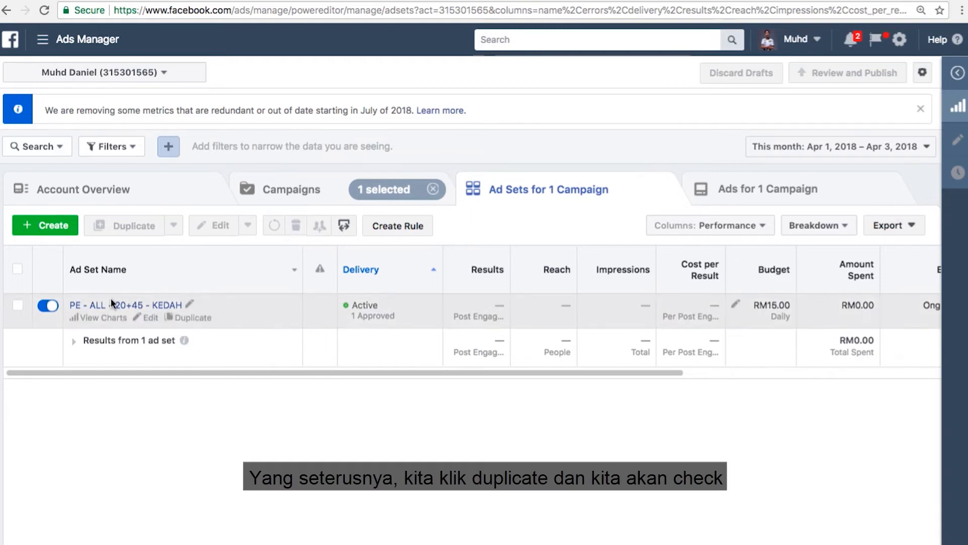
{"action": "left_click", "coordinate": [188, 318]}
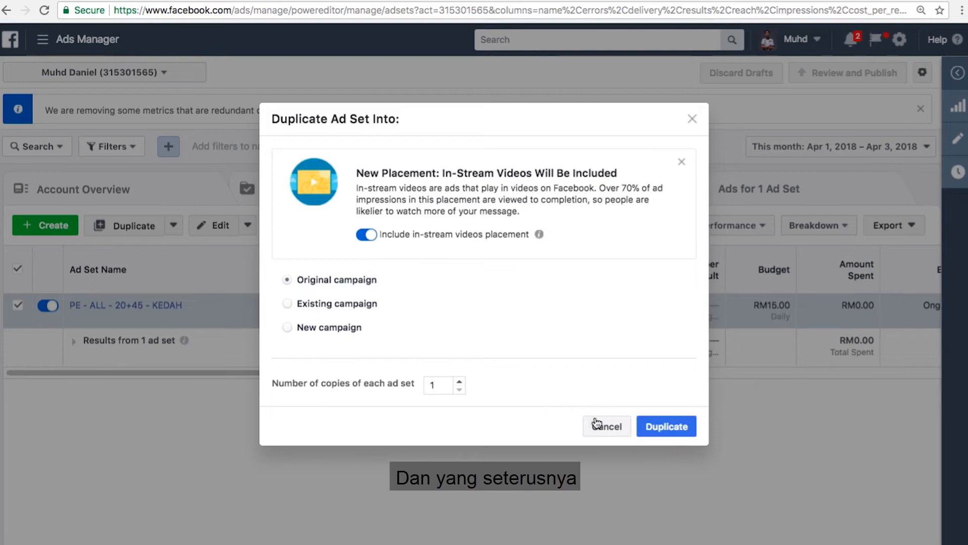
{"action": "left_click", "coordinate": [667, 427]}
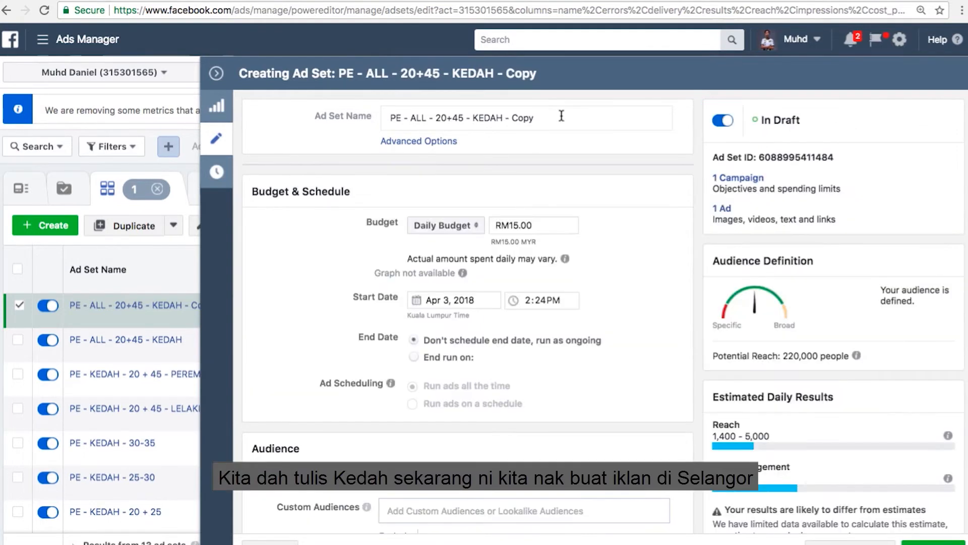
Rename the duplicated ad set as PE - ALL - 20+45 - SELANGOR
{"action": "left_click", "coordinate": [562, 117]}
{"action": "key", "text": "BackSpace"}
{"action": "key", "text": "BackSpace"}
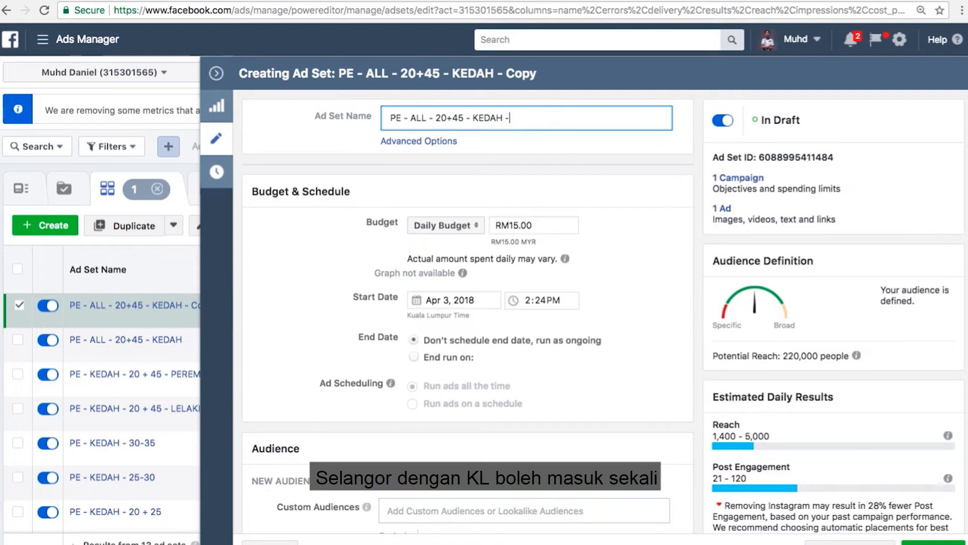
{"action": "key", "text": "BackSpace"}
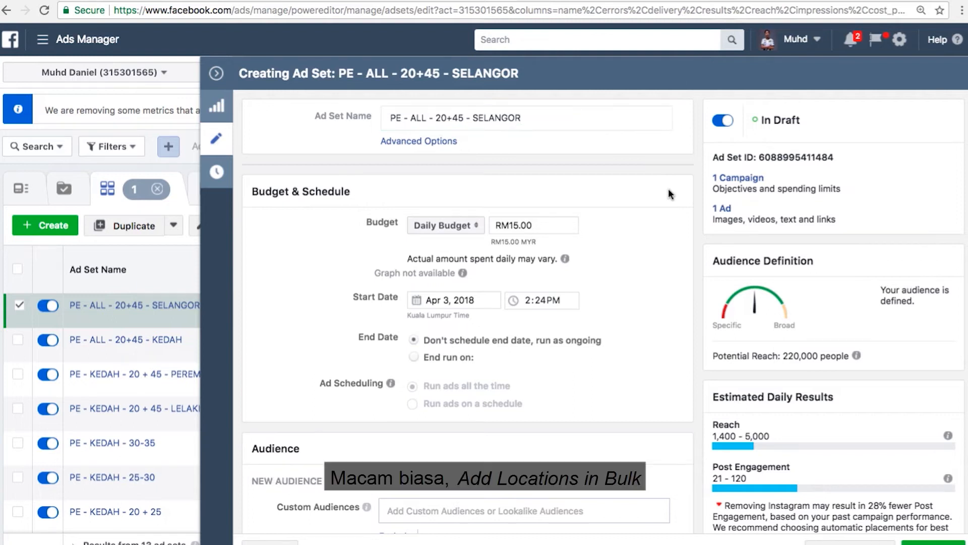
Clear the copied ad set's Kedah locations and set up a bulk location list of Cities with a 10mi default radius
{"action": "scroll", "coordinate": [668, 194], "scroll_direction": "down", "scroll_amount": 10}
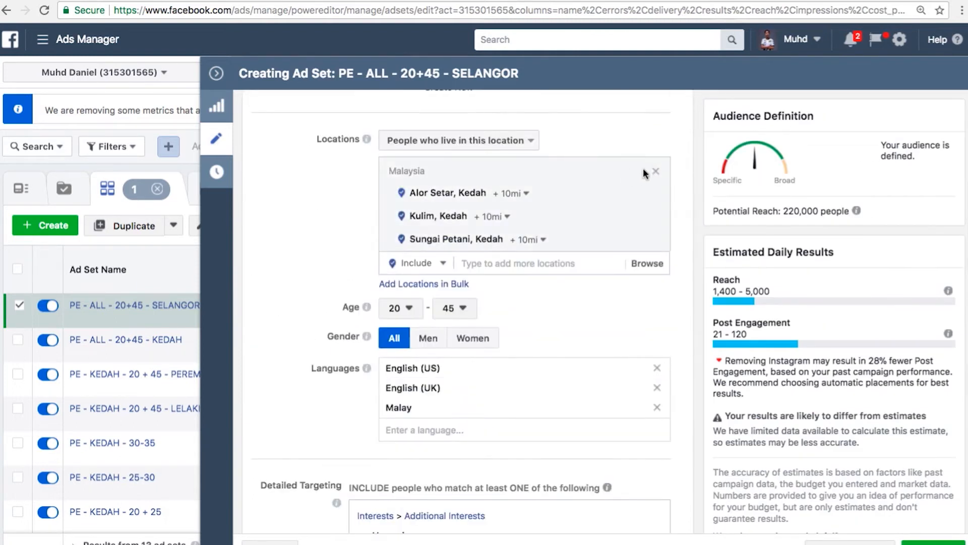
{"action": "left_click", "coordinate": [657, 173]}
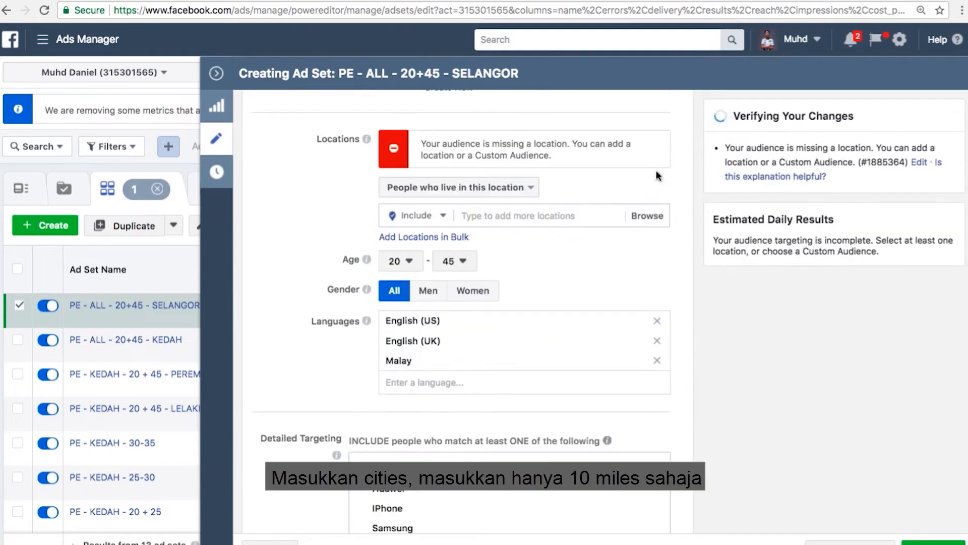
{"action": "left_click", "coordinate": [423, 237]}
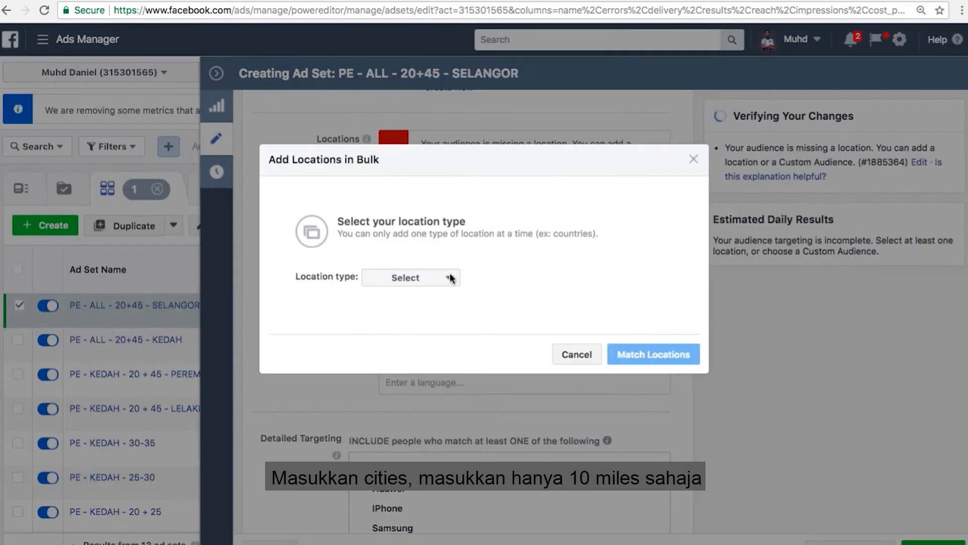
{"action": "left_click", "coordinate": [451, 278]}
{"action": "left_click", "coordinate": [430, 373]}
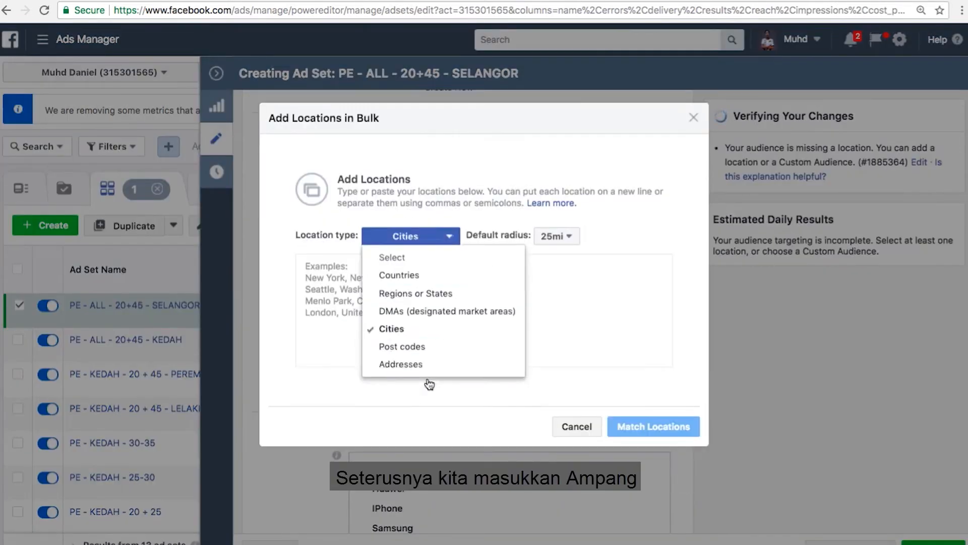
{"action": "left_click", "coordinate": [429, 384]}
{"action": "left_click", "coordinate": [567, 240]}
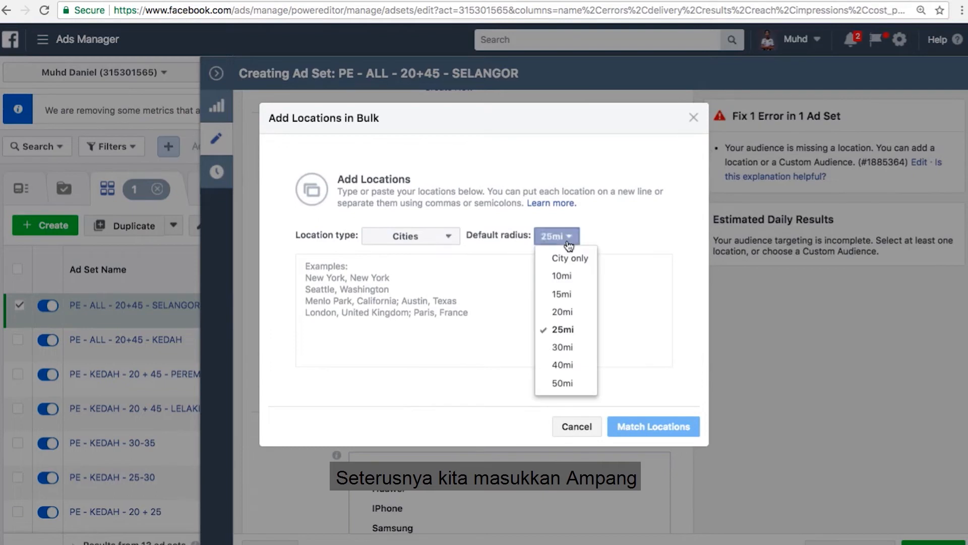
{"action": "left_click", "coordinate": [570, 275]}
Enter AMPANG, SHAH ALAM, BANGI, KLANG and PETALING JAYA, separated by commas, as the bulk cities and match them
{"action": "left_click", "coordinate": [493, 281]}
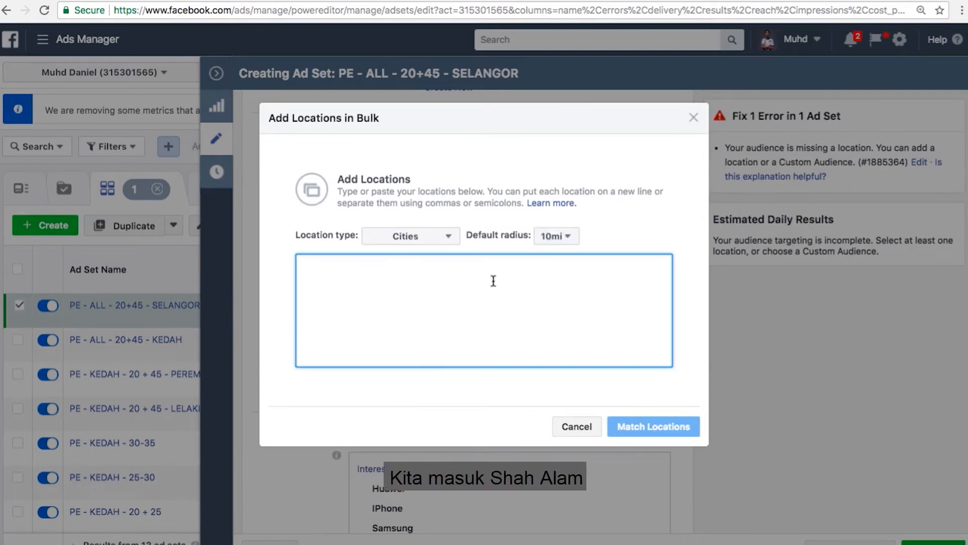
{"action": "type", "text": "AMPANG,"}
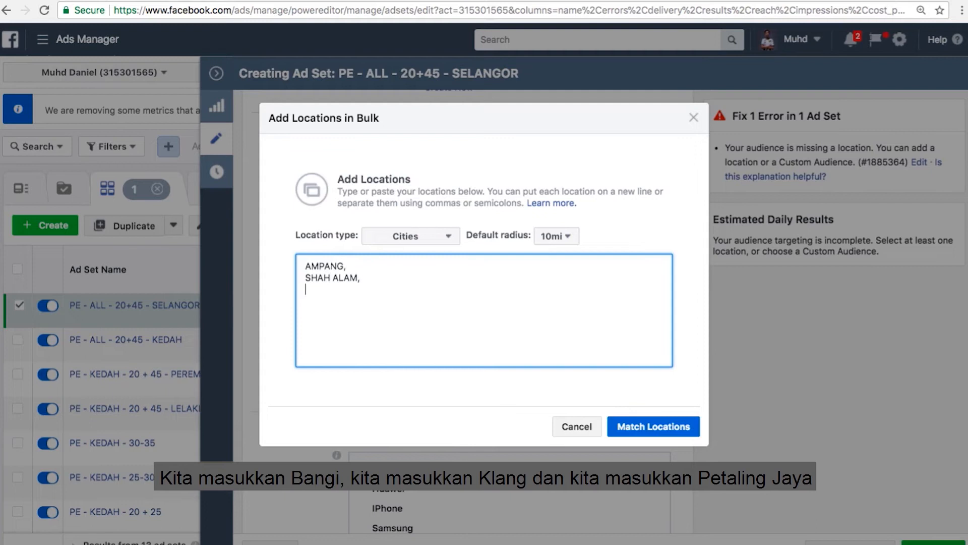
{"action": "type", "text": "GI"}
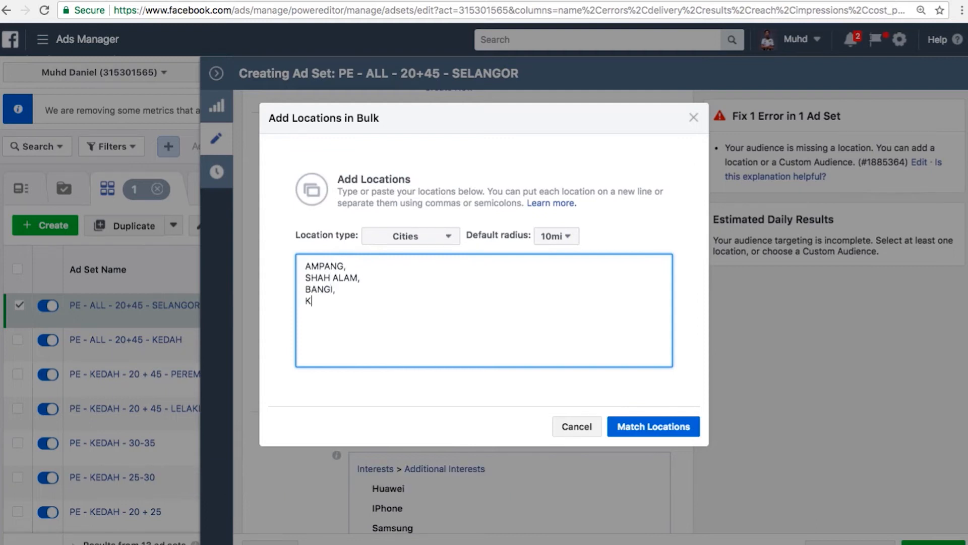
{"action": "type", "text": ","}
{"action": "key", "text": "Return"}
{"action": "type", "text": "KLANG,"}
{"action": "key", "text": "Return"}
{"action": "type", "text": "PETA"}
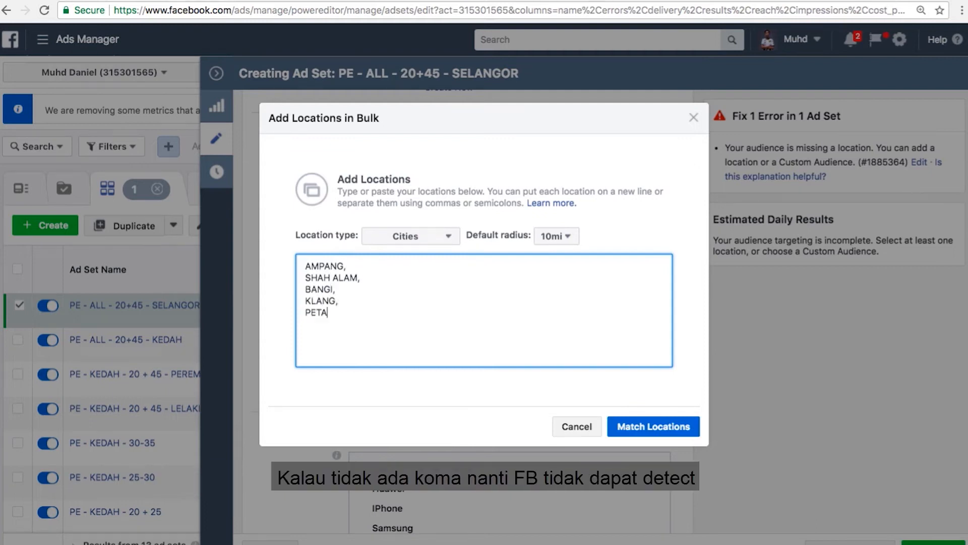
{"action": "type", "text": "LING JAYA,"}
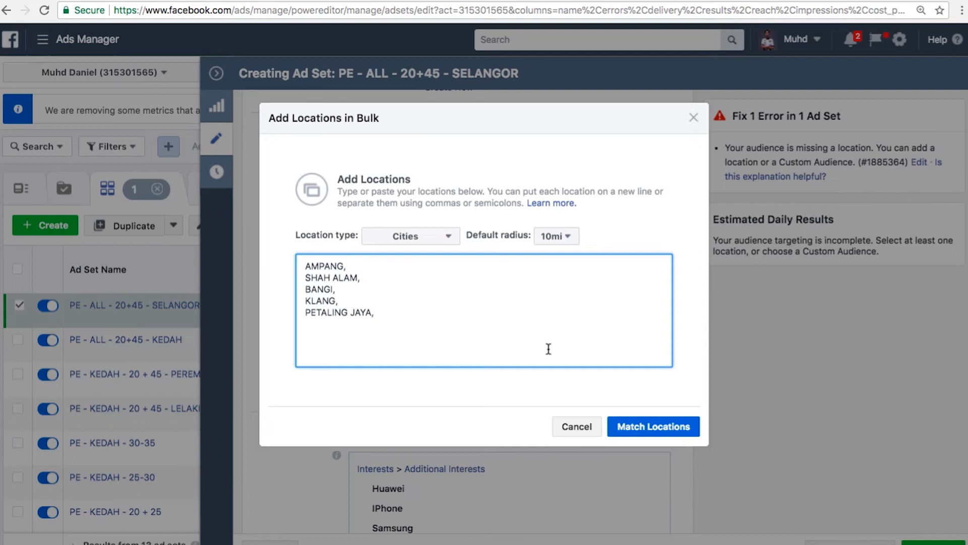
{"action": "left_click", "coordinate": [648, 426]}
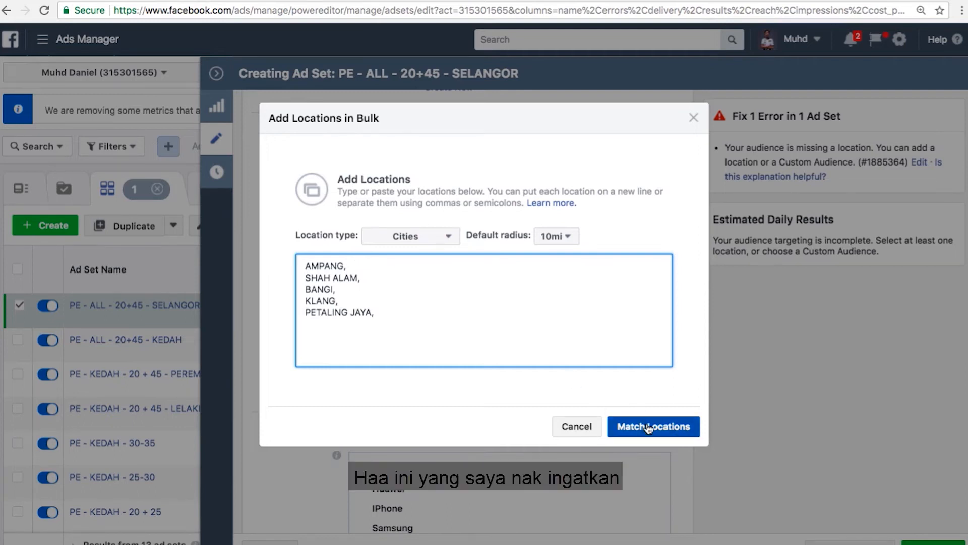
{"action": "left_click", "coordinate": [658, 428]}
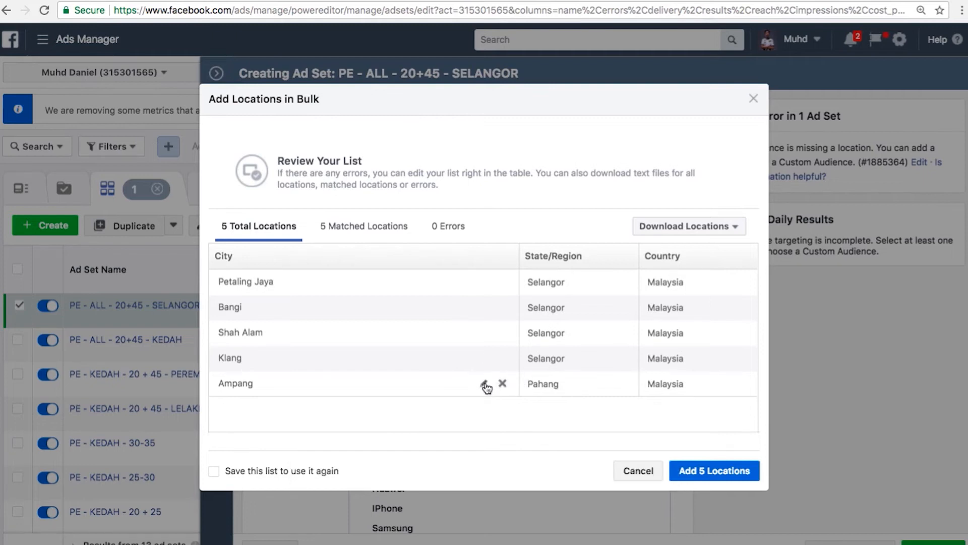
Correct the Ampang match to Ampang, Kuala Lumpur, Selangor, and add the five matched cities to the Selangor ad set
{"action": "left_click", "coordinate": [484, 385]}
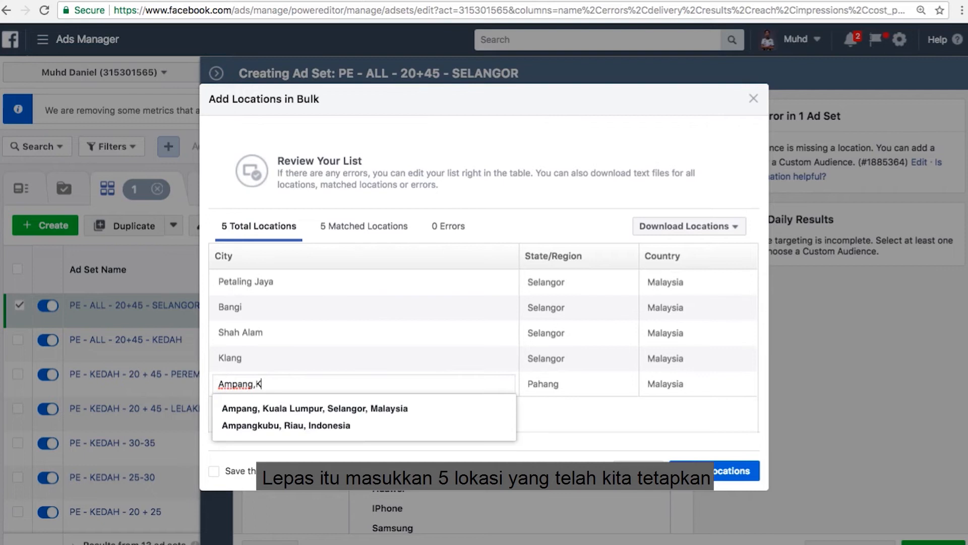
{"action": "left_click", "coordinate": [422, 410]}
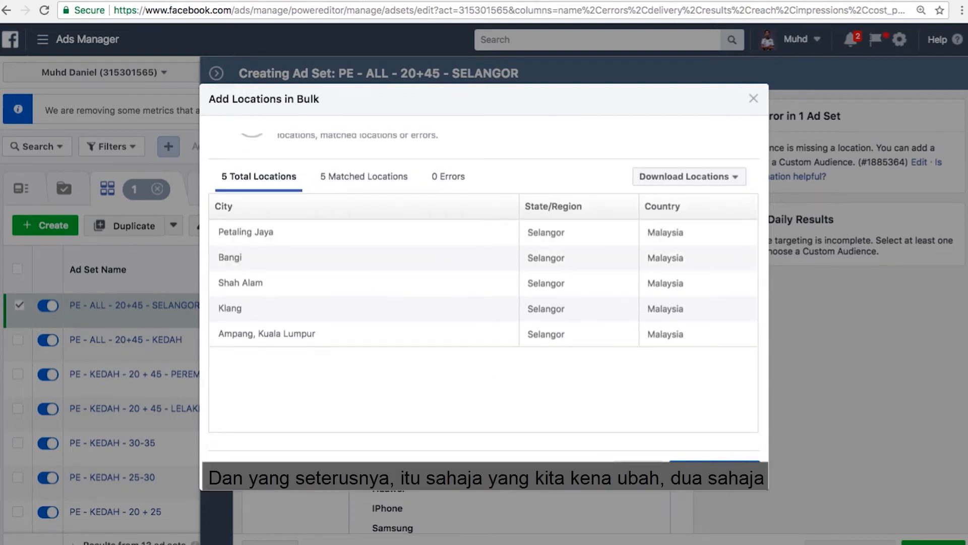
{"action": "left_click", "coordinate": [714, 472]}
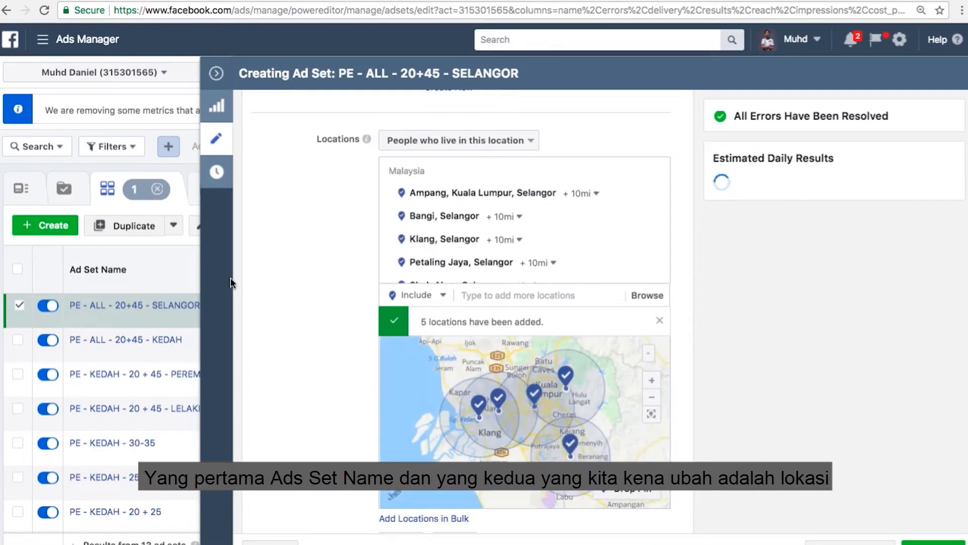
{"action": "scroll", "coordinate": [365, 288], "scroll_direction": "down", "scroll_amount": 10}
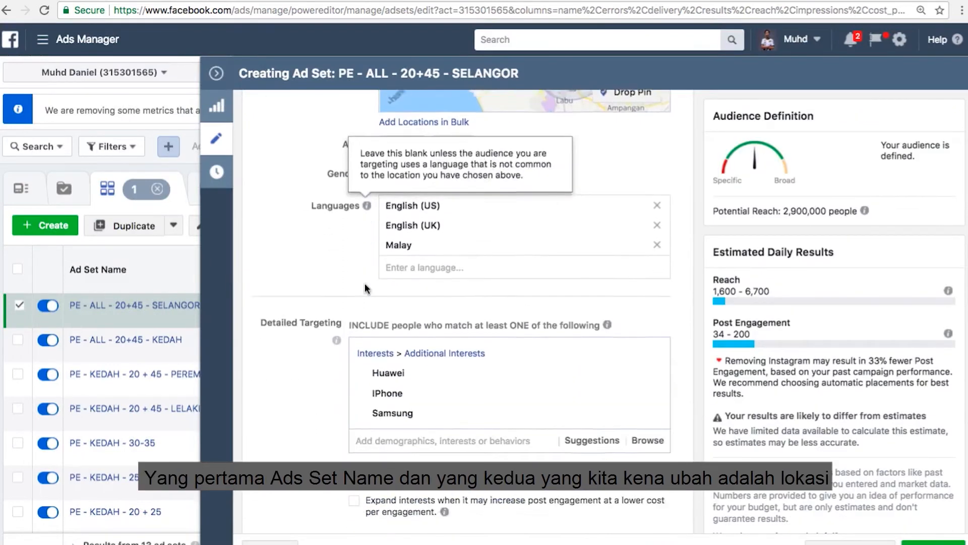
{"action": "scroll", "coordinate": [354, 280], "scroll_direction": "up", "scroll_amount": 5}
{"action": "scroll", "coordinate": [350, 280], "scroll_direction": "down", "scroll_amount": 5}
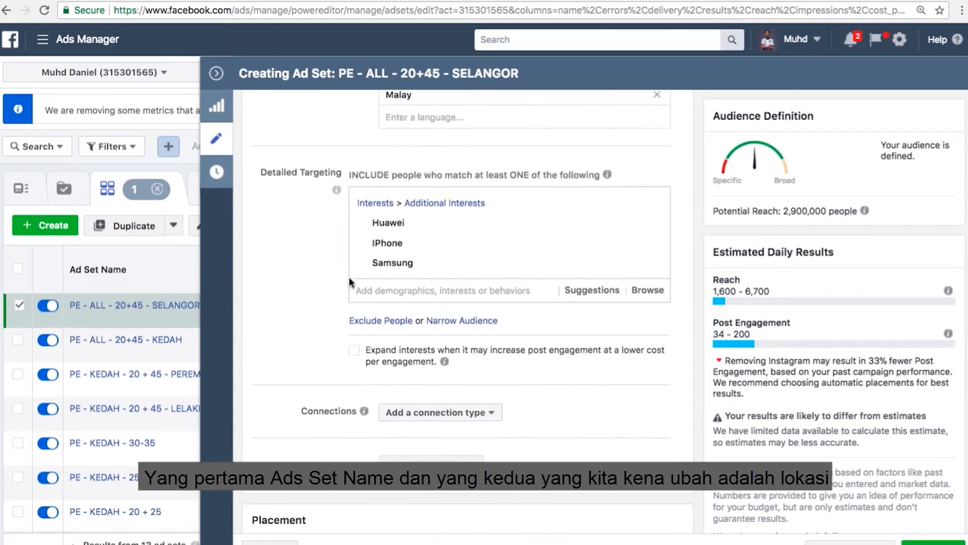
{"action": "scroll", "coordinate": [367, 304], "scroll_direction": "up", "scroll_amount": 10}
{"action": "scroll", "coordinate": [367, 304], "scroll_direction": "up", "scroll_amount": 4}
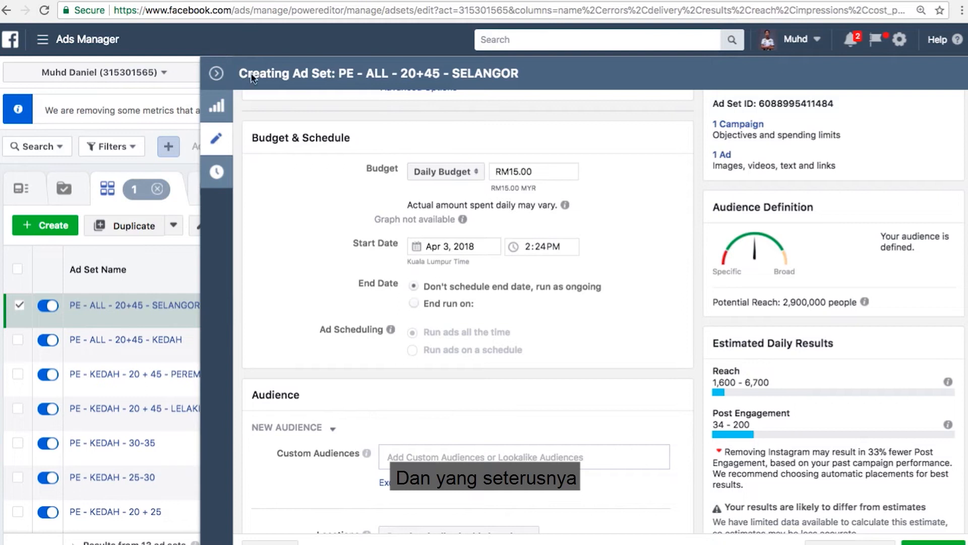
{"action": "left_click", "coordinate": [215, 74]}
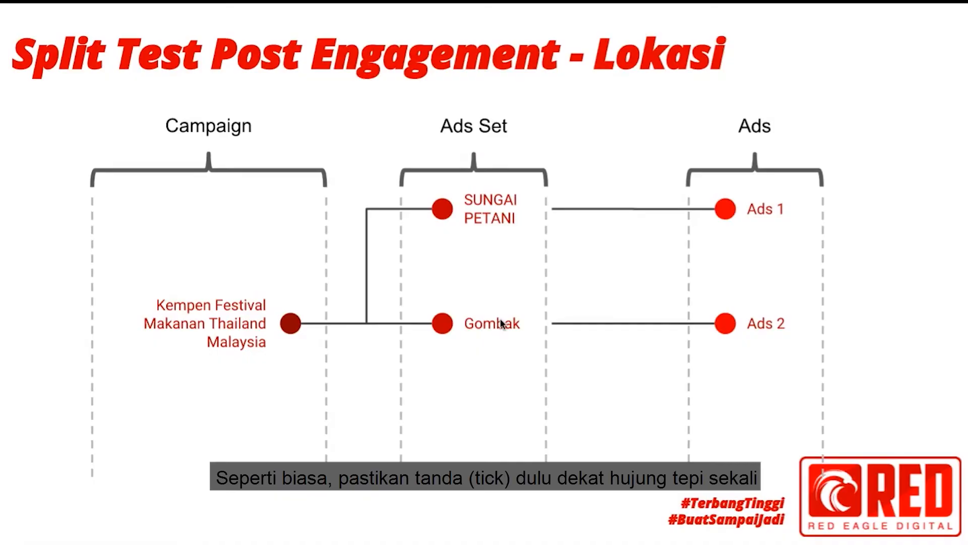
Reveal the Johor Bahru branch on the location split test slide and switch back to Ads Manager
{"action": "left_click", "coordinate": [500, 323]}
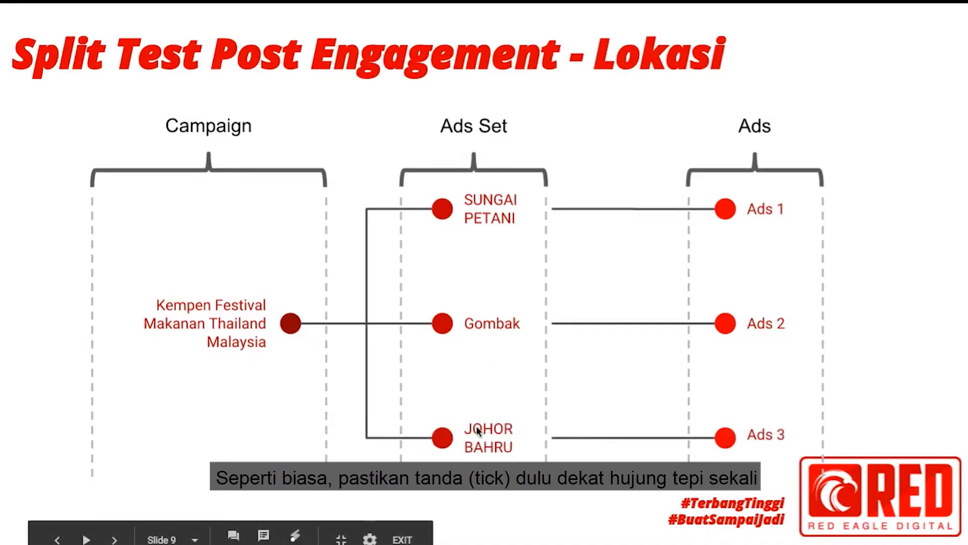
{"action": "key", "text": "ctrl+Up"}
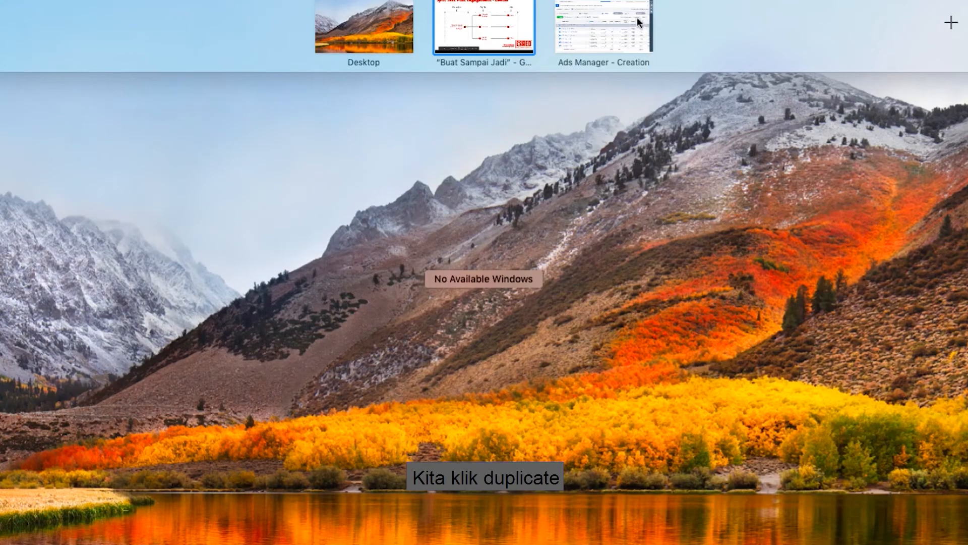
{"action": "left_click", "coordinate": [637, 17]}
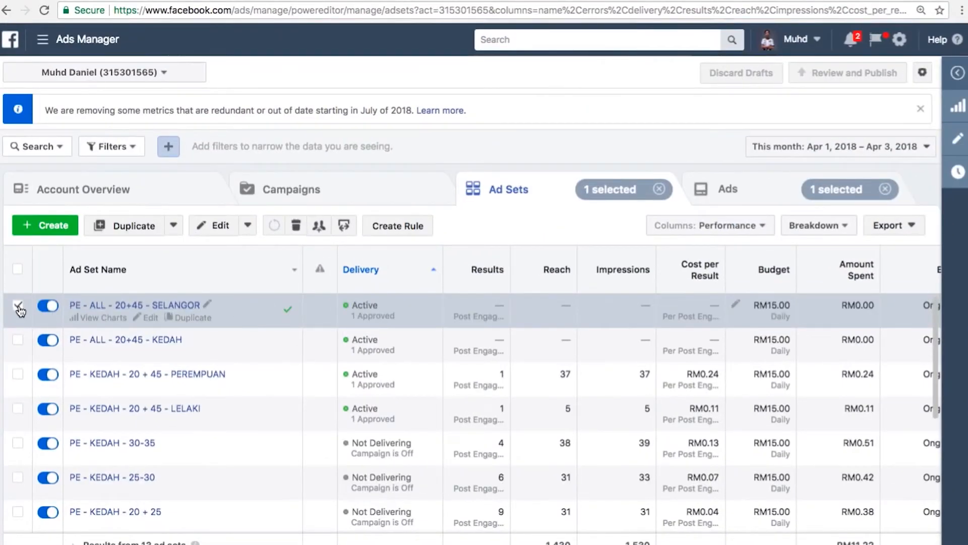
Duplicate the Selangor ad set and rename the copy as PE - ALL - 20+45 - JOHOR
{"action": "left_click", "coordinate": [134, 225]}
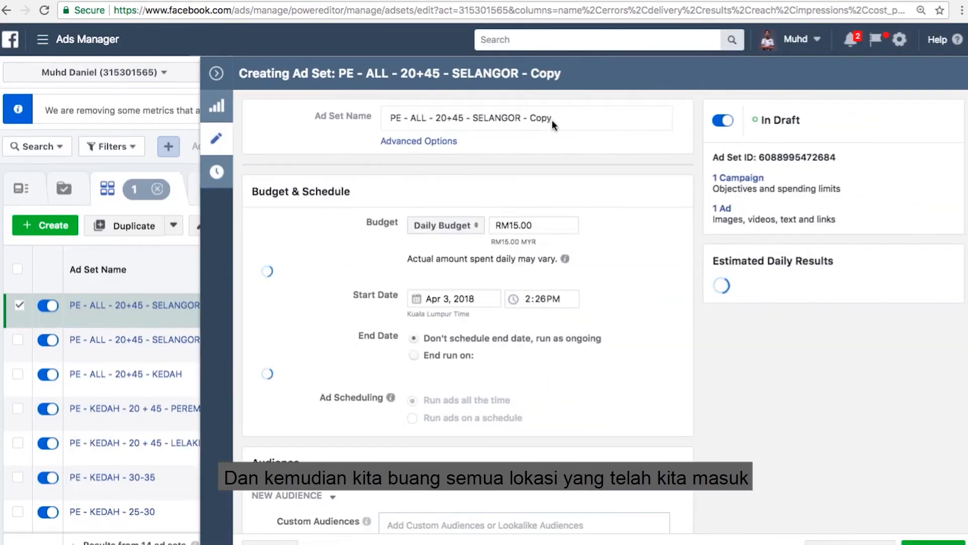
{"action": "left_click", "coordinate": [565, 115]}
{"action": "key", "text": "BackSpace"}
{"action": "key", "text": "BackSpace"}
{"action": "key", "text": "BackSpace"}
{"action": "key", "text": "BackSpace"}
{"action": "key", "text": "BackSpace"}
{"action": "key", "text": "BackSpace"}
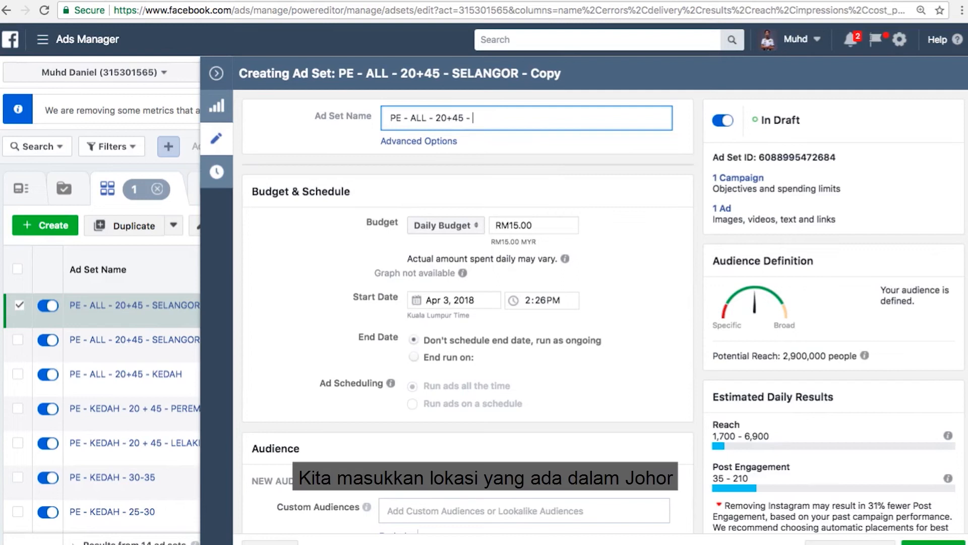
{"action": "left_click", "coordinate": [643, 208]}
Clear the Johor ad set's copied Selangor locations and start a bulk location list of type Cities
{"action": "scroll", "coordinate": [644, 208], "scroll_direction": "down", "scroll_amount": 8}
{"action": "scroll", "coordinate": [646, 216], "scroll_direction": "up", "scroll_amount": 1}
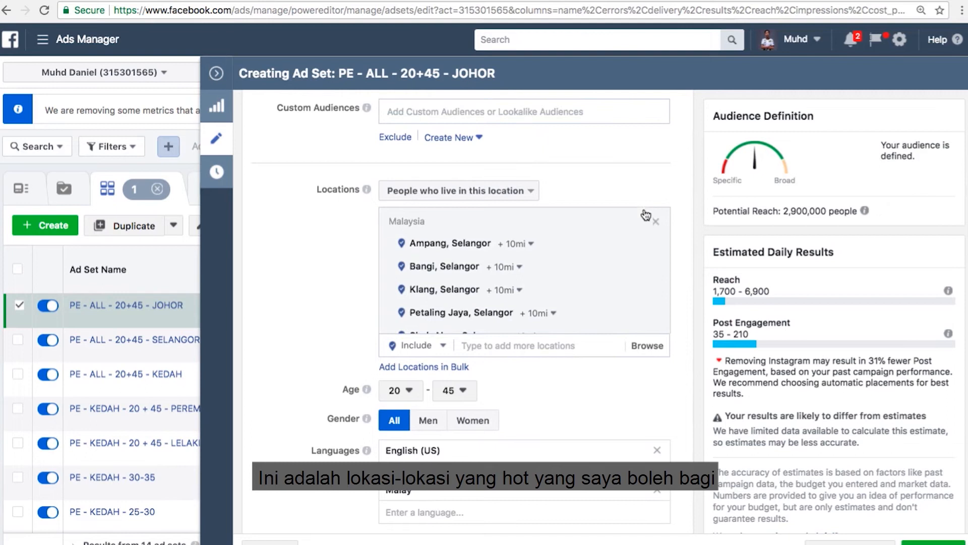
{"action": "left_click", "coordinate": [657, 223]}
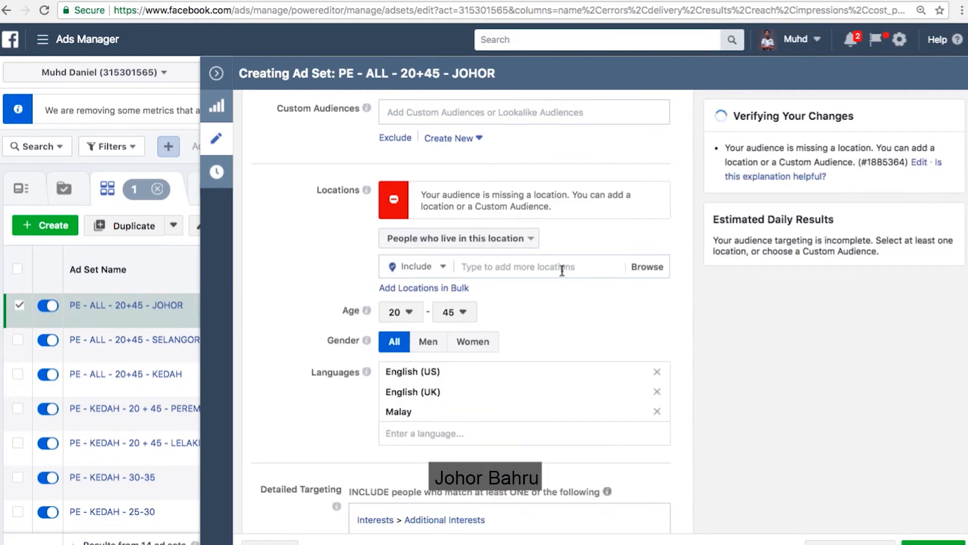
{"action": "left_click", "coordinate": [437, 289]}
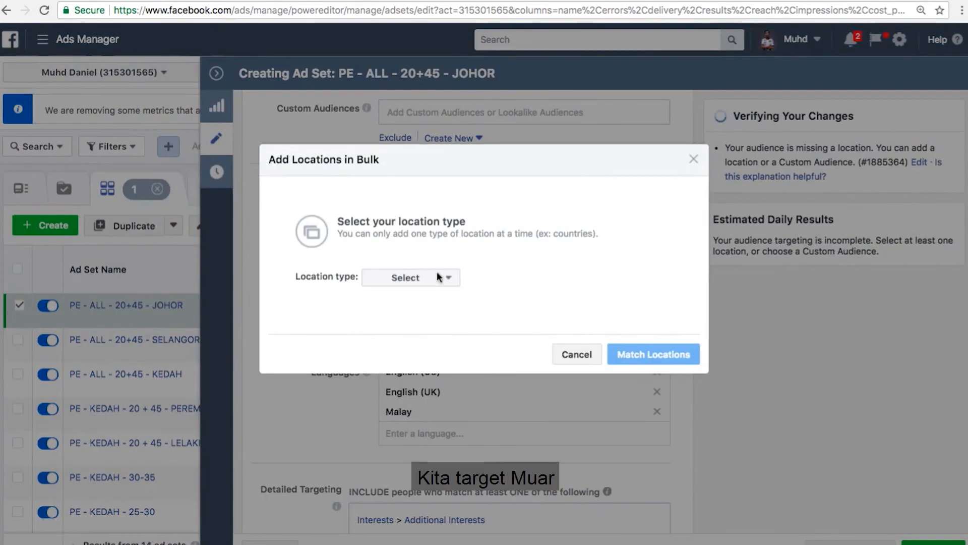
{"action": "left_click", "coordinate": [439, 286]}
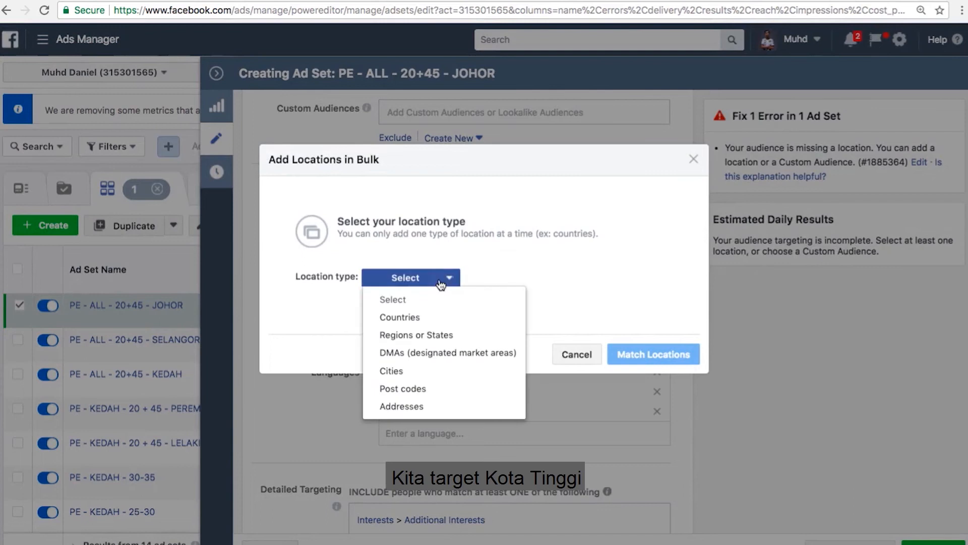
{"action": "left_click", "coordinate": [430, 371]}
{"action": "left_click", "coordinate": [468, 315]}
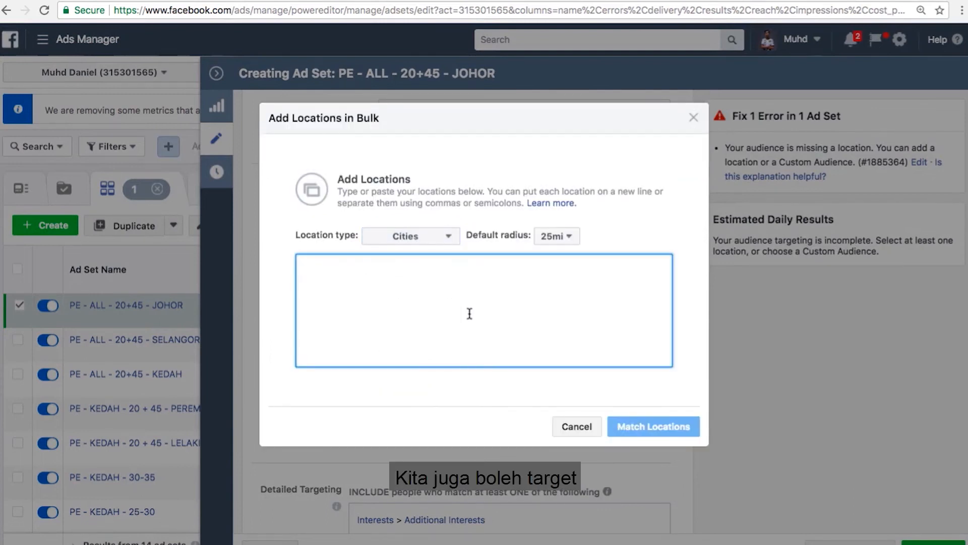
Enter JOHOR BAHRU, MUAR and KOTA TINGGI, separated by commas on separate lines, as the bulk cities
{"action": "type", "text": "JOHOR BAH"}
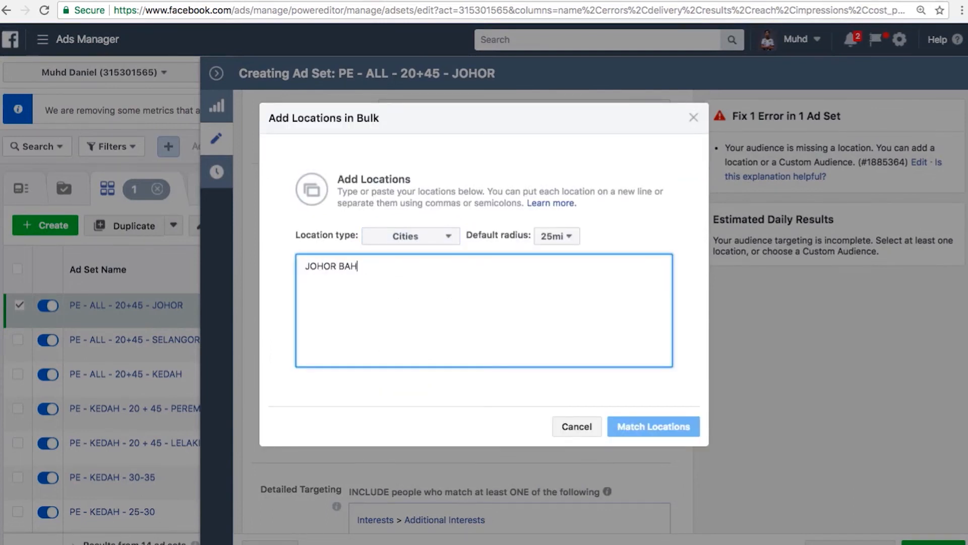
{"action": "type", "text": "RU,"}
{"action": "key", "text": "Return"}
{"action": "type", "text": "MUAR"}
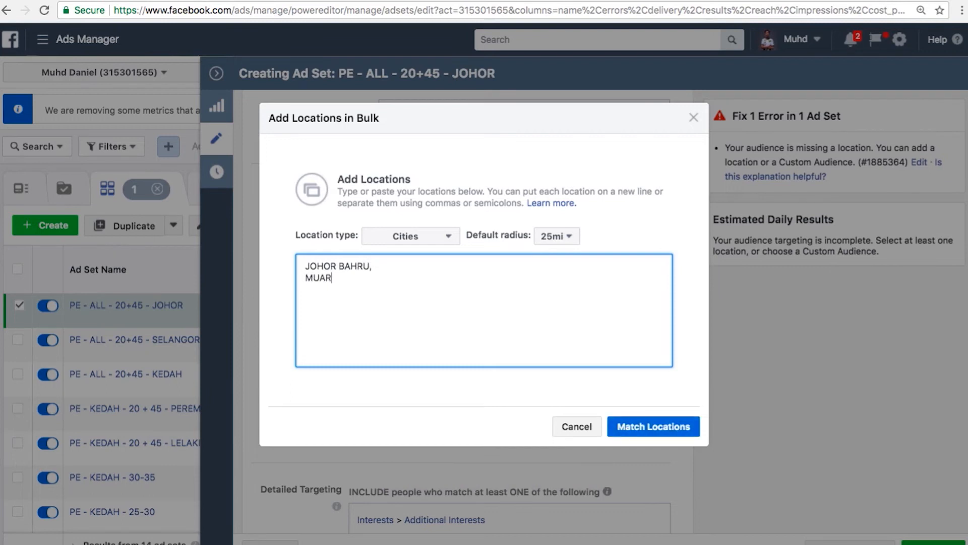
{"action": "type", "text": "KOTA TINGGI,"}
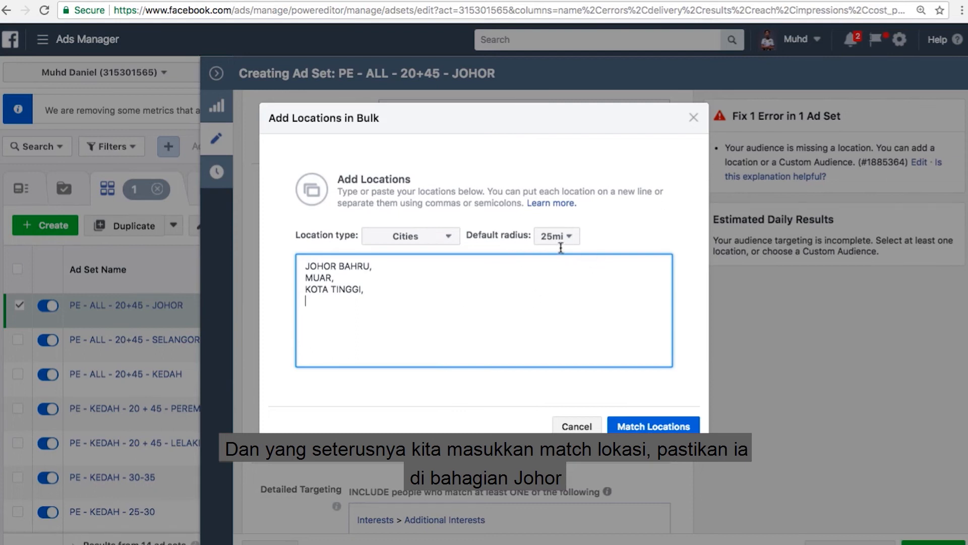
Set the default radius to 10mi, and match and add the three cities to the Johor ad set
{"action": "left_click", "coordinate": [560, 236]}
{"action": "left_click", "coordinate": [564, 276]}
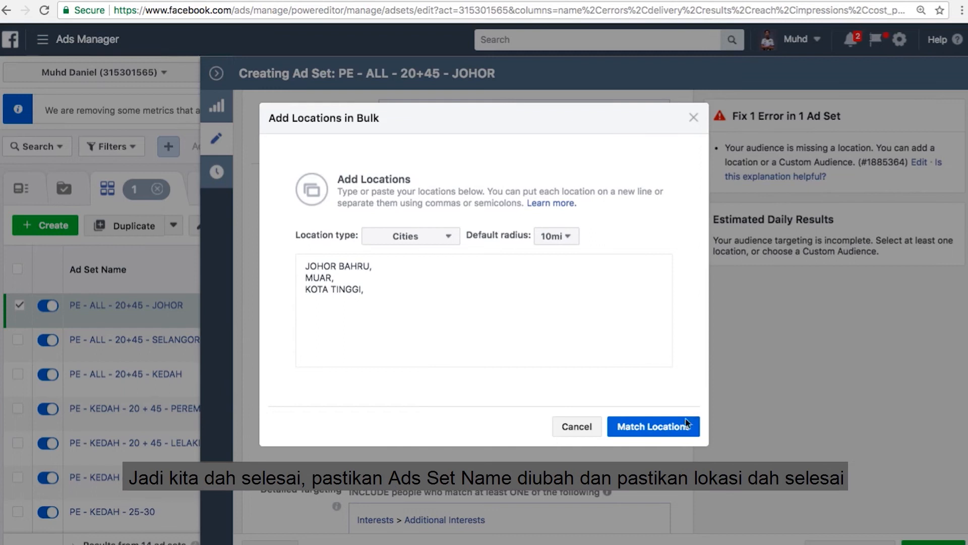
{"action": "left_click", "coordinate": [685, 437]}
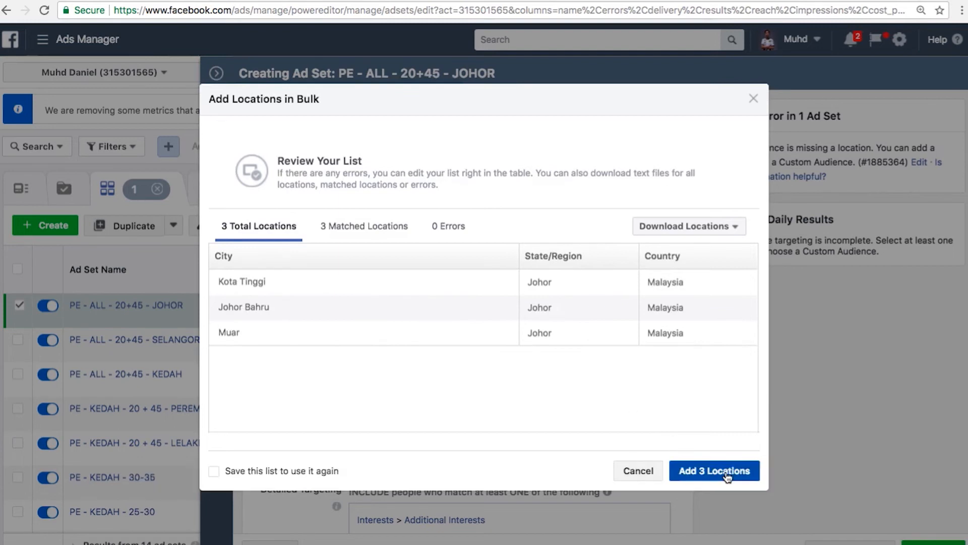
{"action": "left_click", "coordinate": [727, 475]}
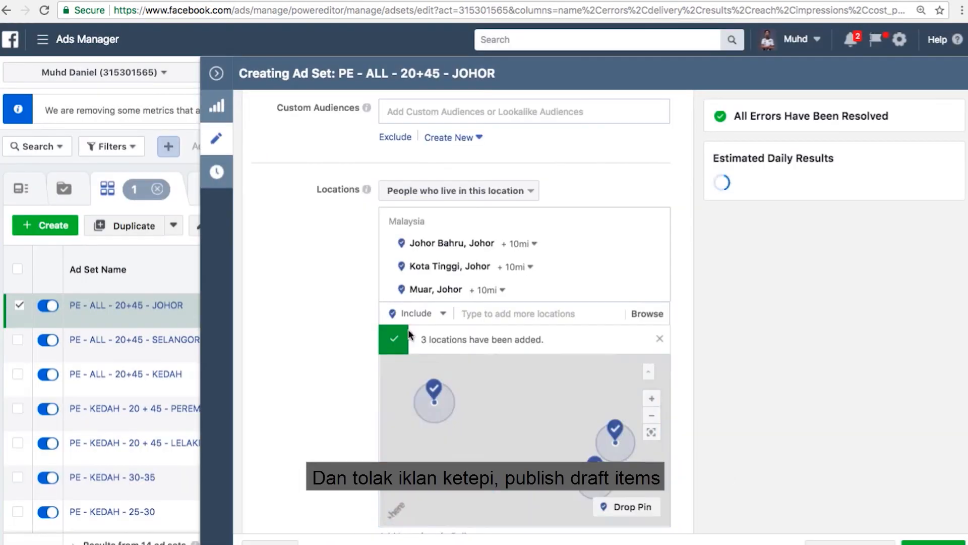
{"action": "scroll", "coordinate": [320, 244], "scroll_direction": "up", "scroll_amount": 8}
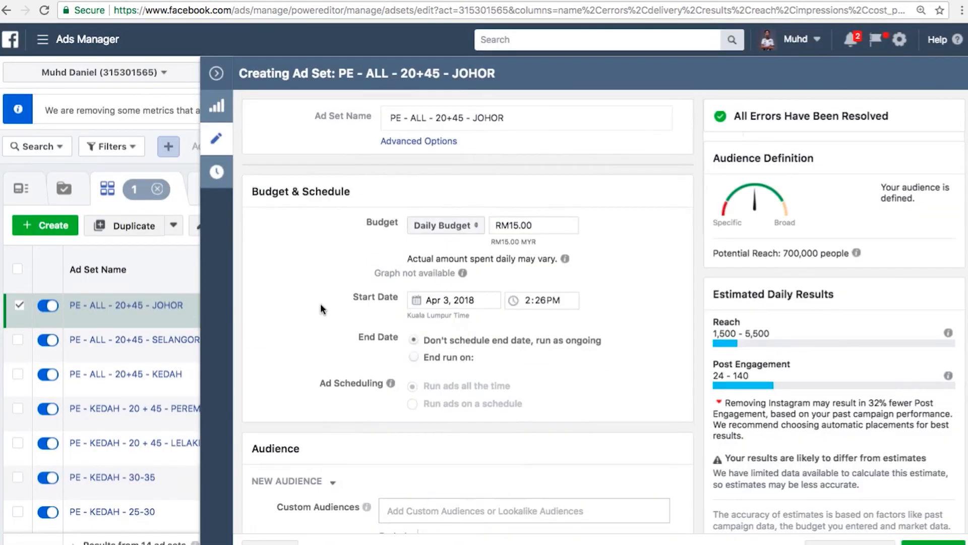
{"action": "scroll", "coordinate": [348, 271], "scroll_direction": "down", "scroll_amount": 10}
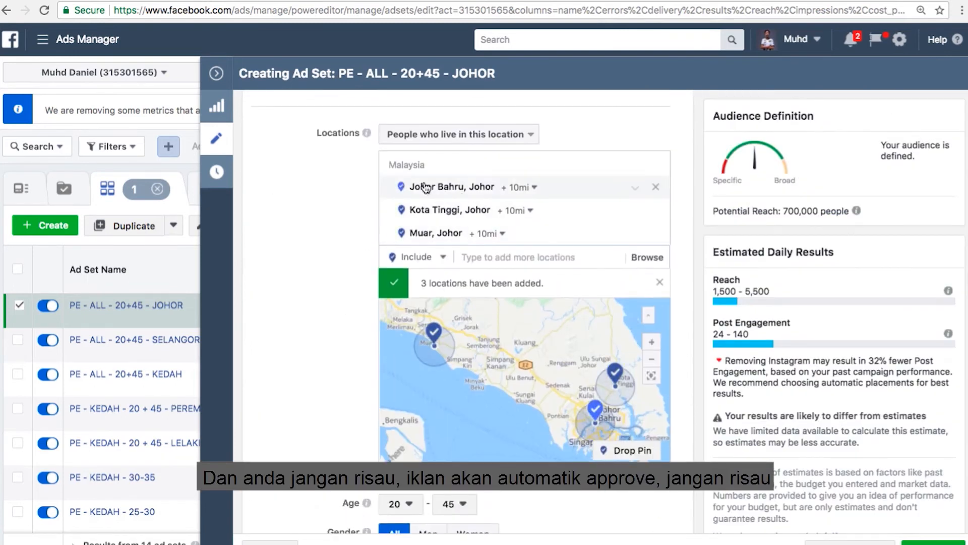
{"action": "left_click", "coordinate": [217, 74]}
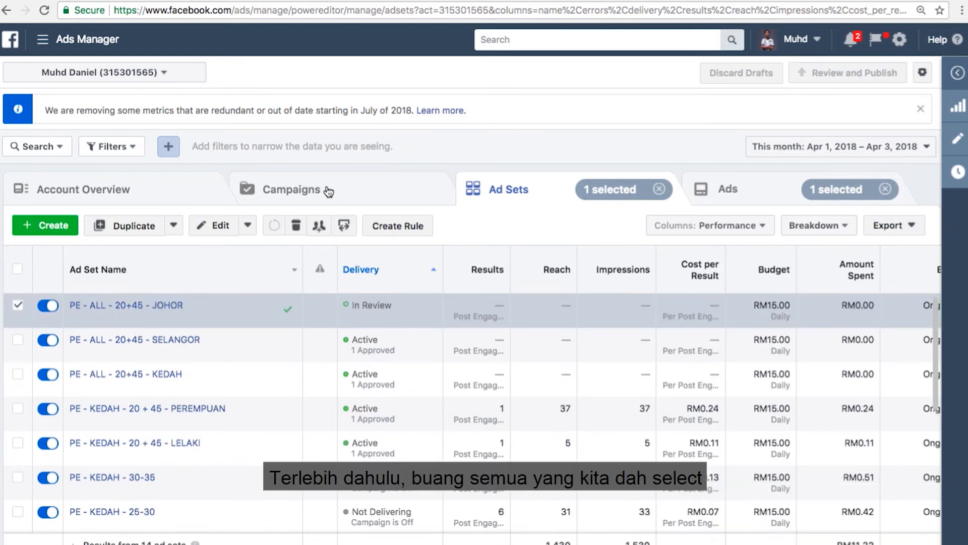
Switch to the slideshow to view the location split test diagram and return to Ads Manager
{"action": "key", "text": "ctrl+Up"}
{"action": "left_click", "coordinate": [464, 32]}
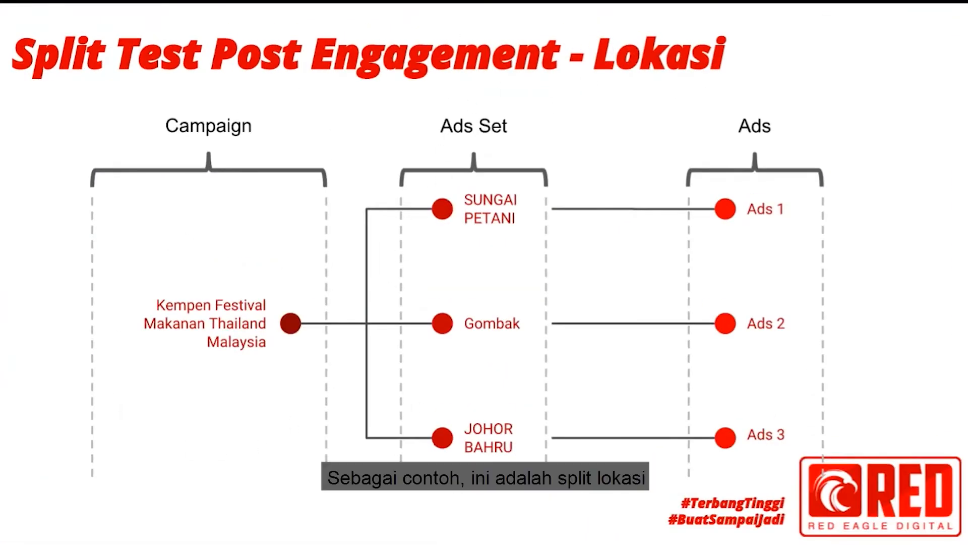
{"action": "key", "text": "ctrl+Up"}
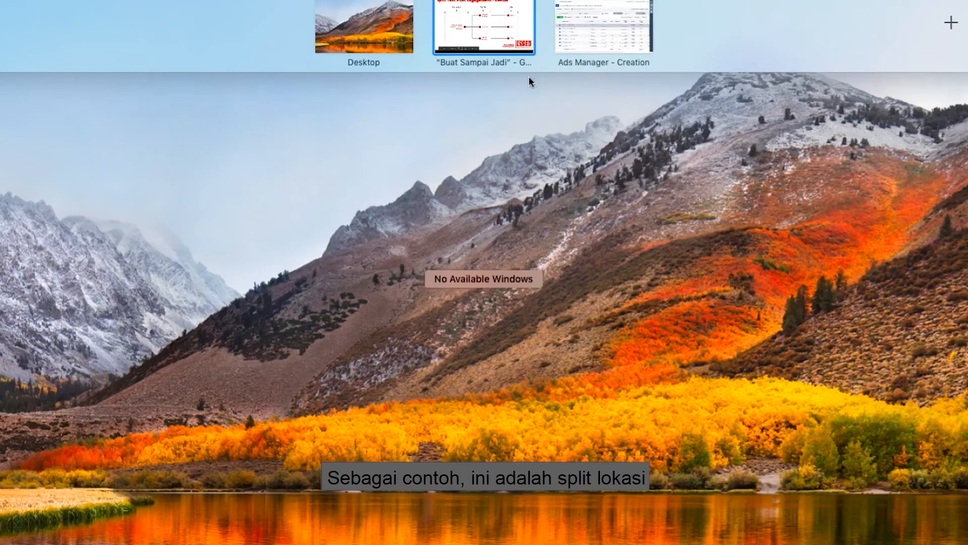
{"action": "left_click", "coordinate": [626, 12]}
Clear the ad set and ad selections and open the ad sets of campaign PE - ALL - 20 + 45 - SPLIT LOKASI
{"action": "left_click", "coordinate": [369, 191]}
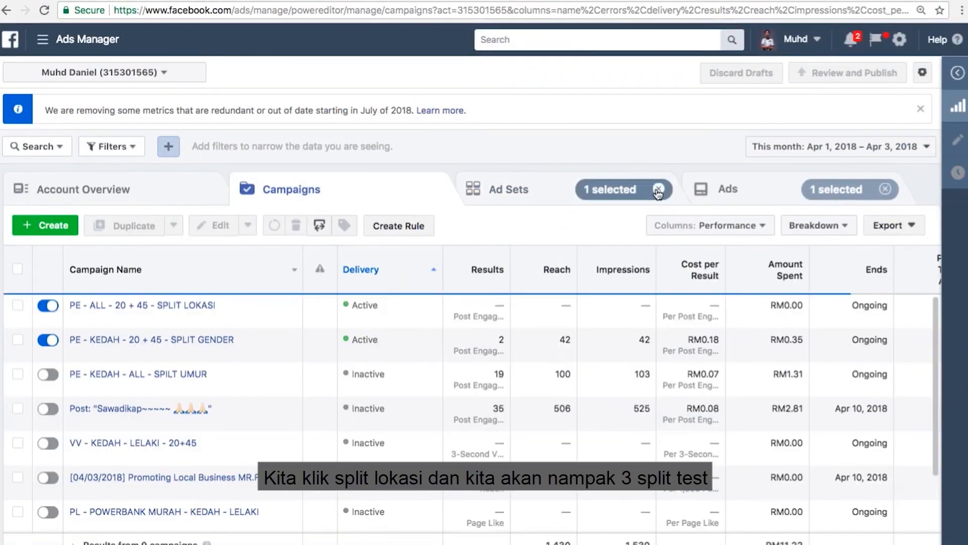
{"action": "left_click", "coordinate": [656, 191]}
{"action": "left_click", "coordinate": [884, 190]}
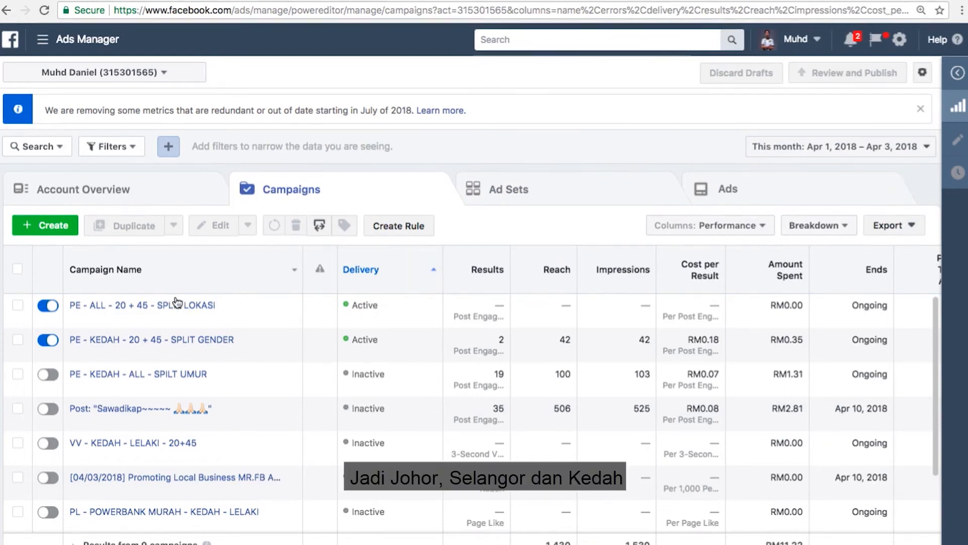
{"action": "left_click", "coordinate": [204, 306]}
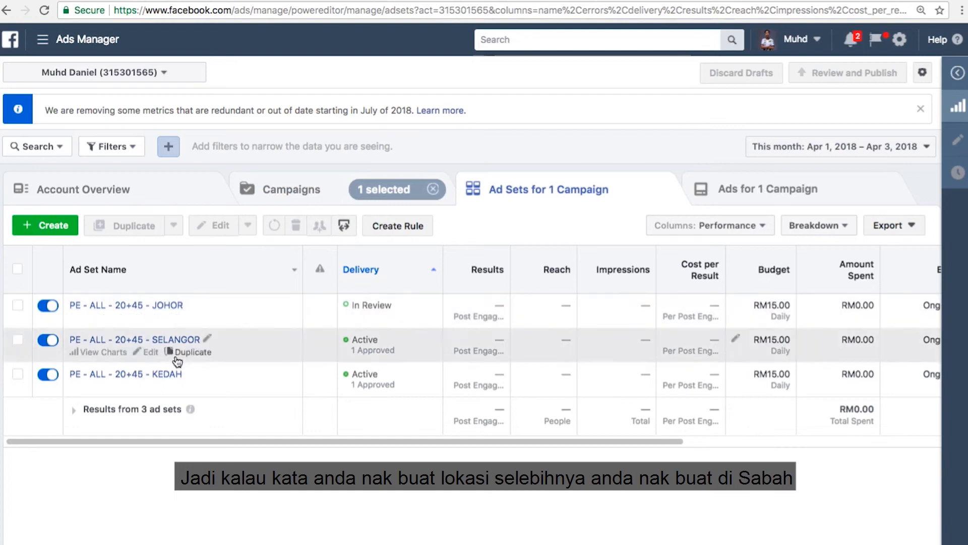
Switch to the slideshow showing the Split Test Post Engagement - Lokasi diagram
{"action": "key", "text": "ctrl+Up"}
{"action": "left_click", "coordinate": [493, 18]}
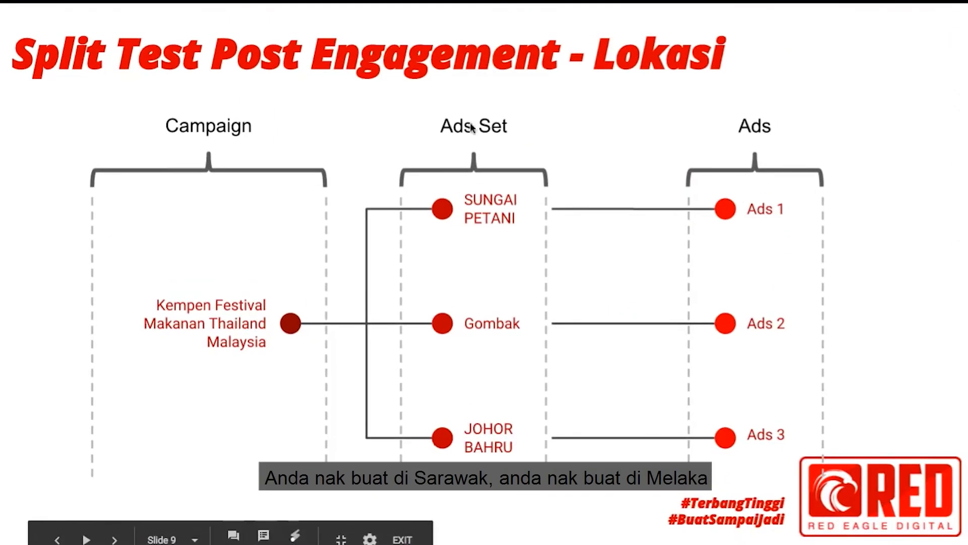